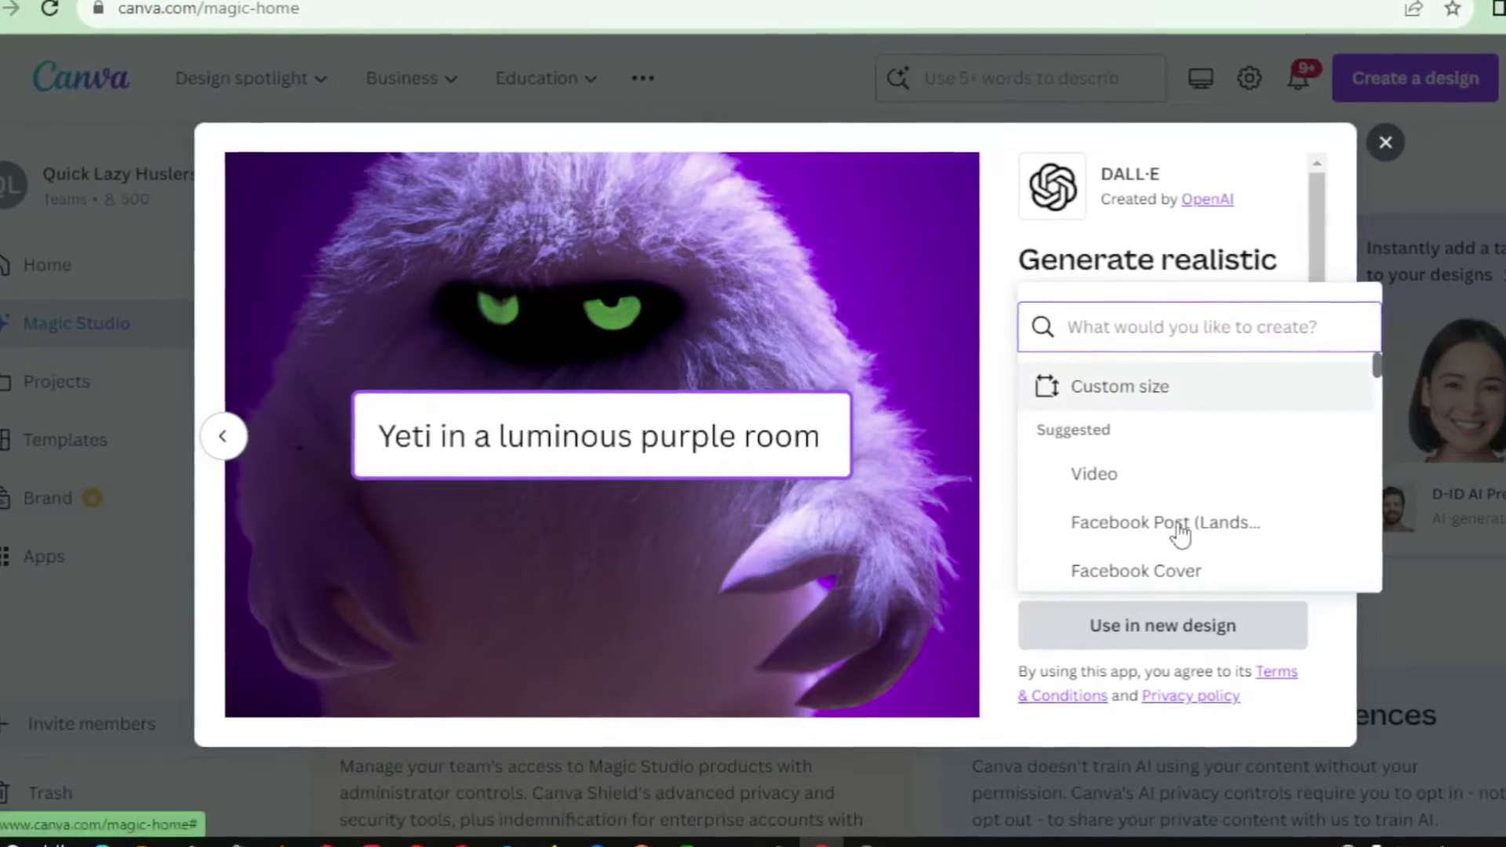
Scroll down through the design-type list to reach Facebook Post.
scroll(1193, 467, "down", 2)
scroll(1196, 462, "down", 3)
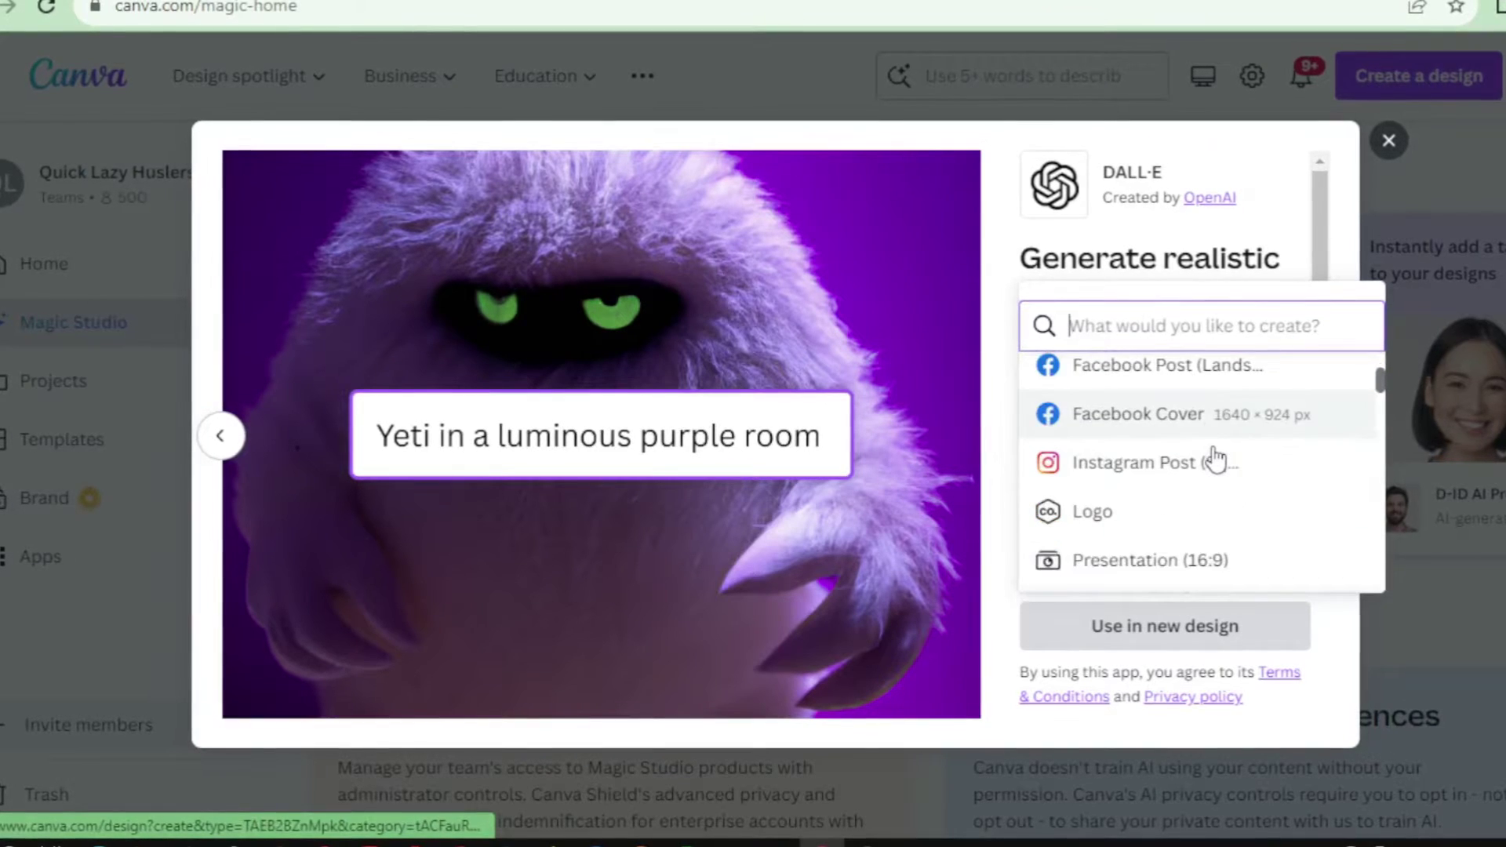
scroll(1217, 459, "down", 5)
scroll(1219, 457, "down", 2)
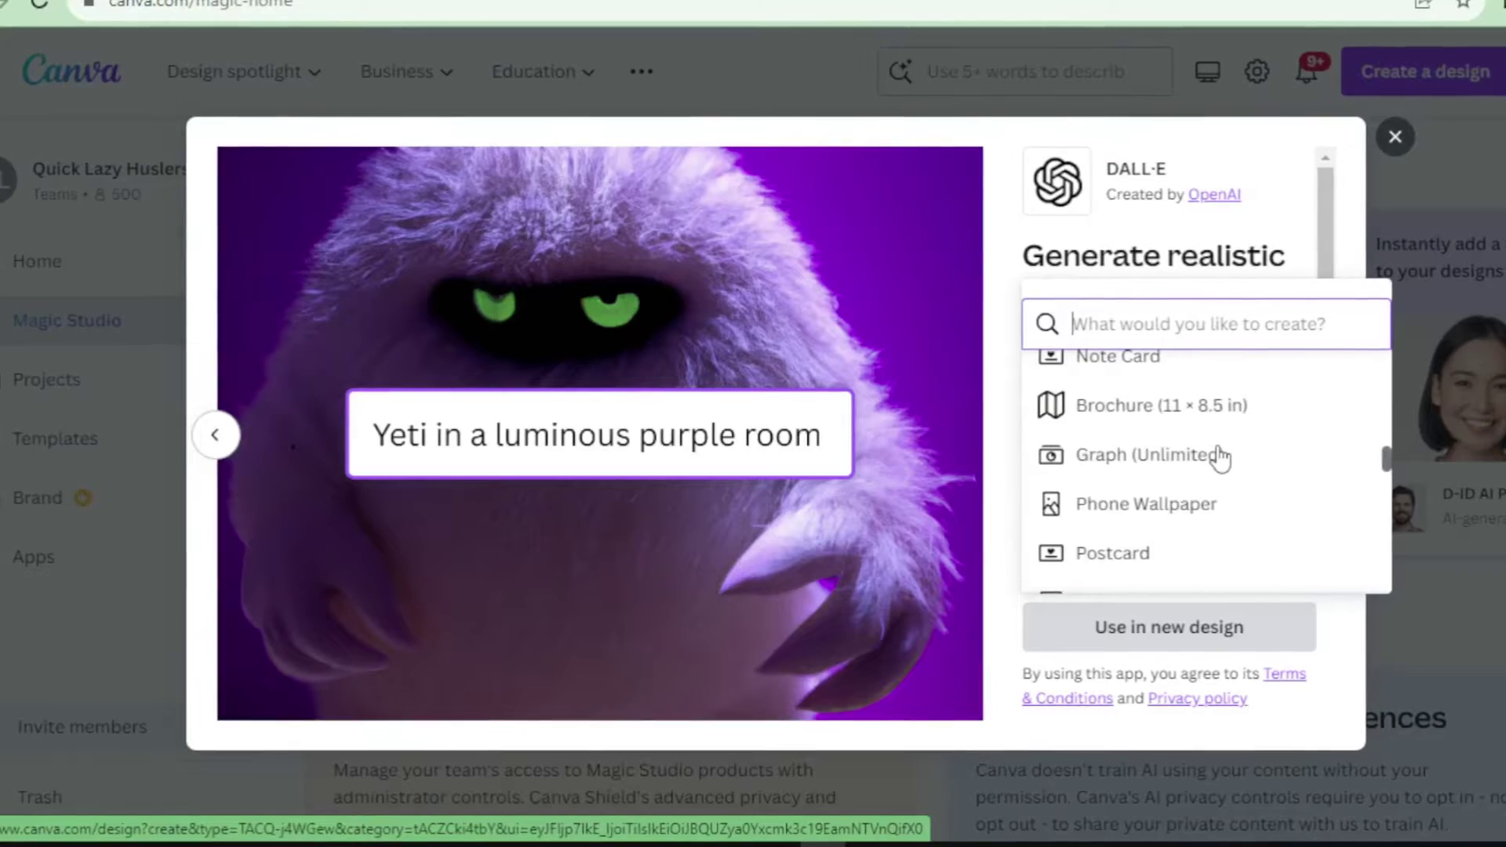
scroll(1219, 458, "down", 3)
scroll(1222, 459, "down", 3)
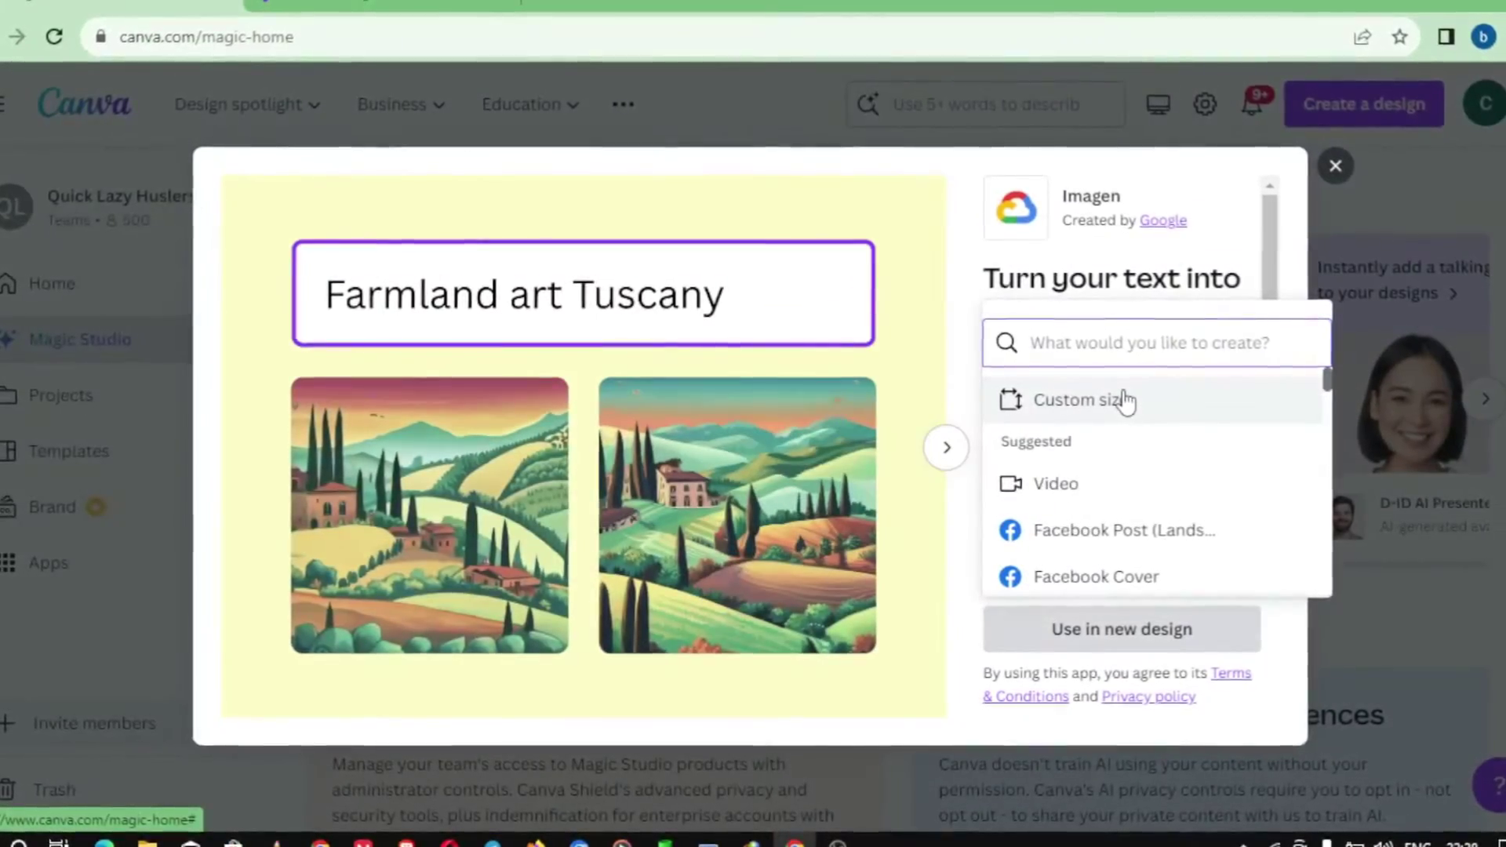
Search the design types for 'you' to find YouTube Thumbnail.
type("you")
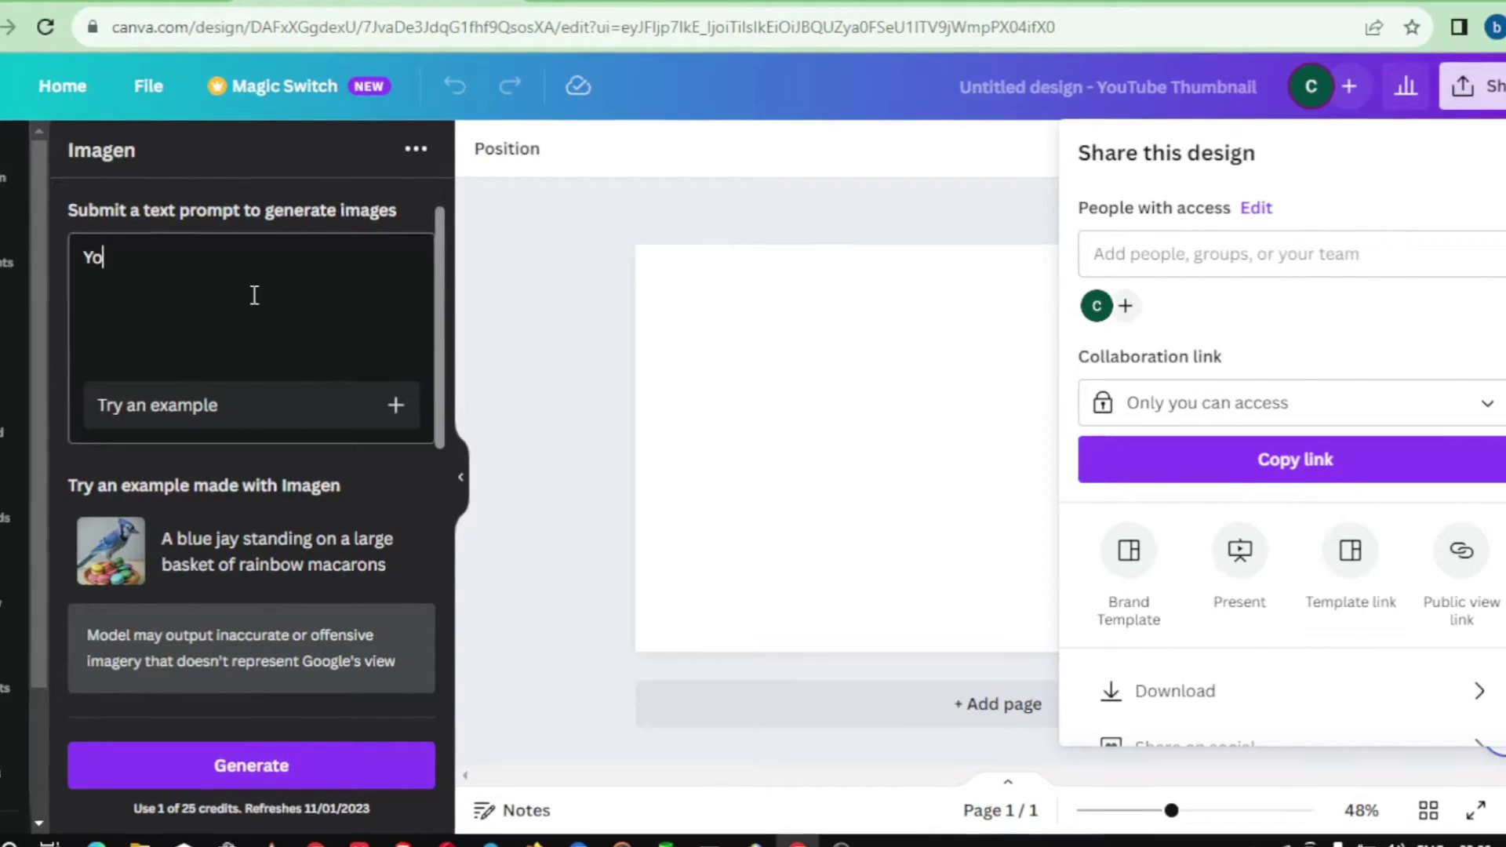
Enter the Imagen prompt 'Youtue thumbnail for my Canva Pro video'.
type("utue thumbnail for my Canva")
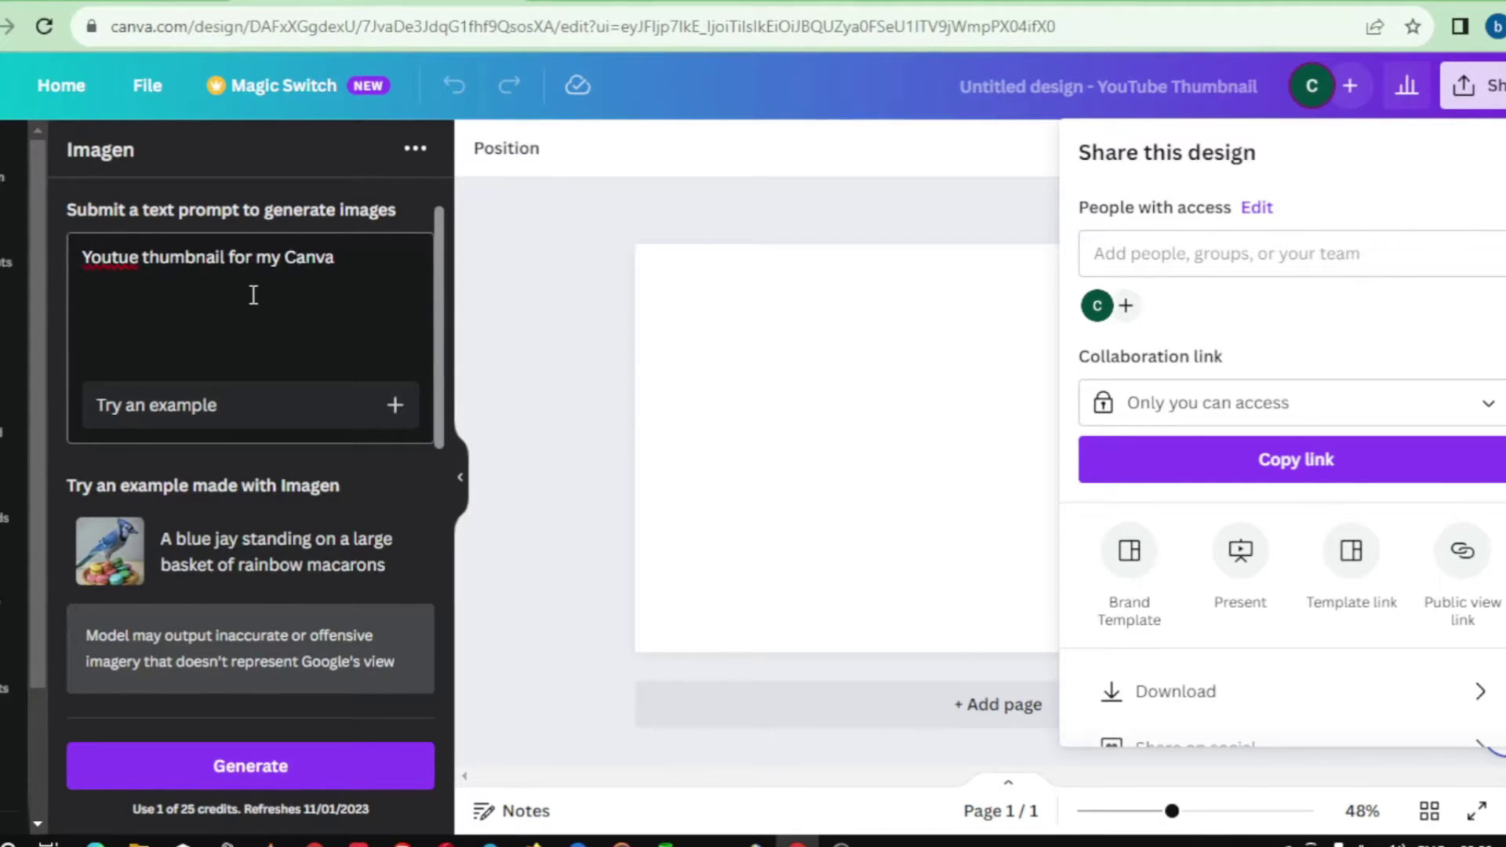
type(" Pro")
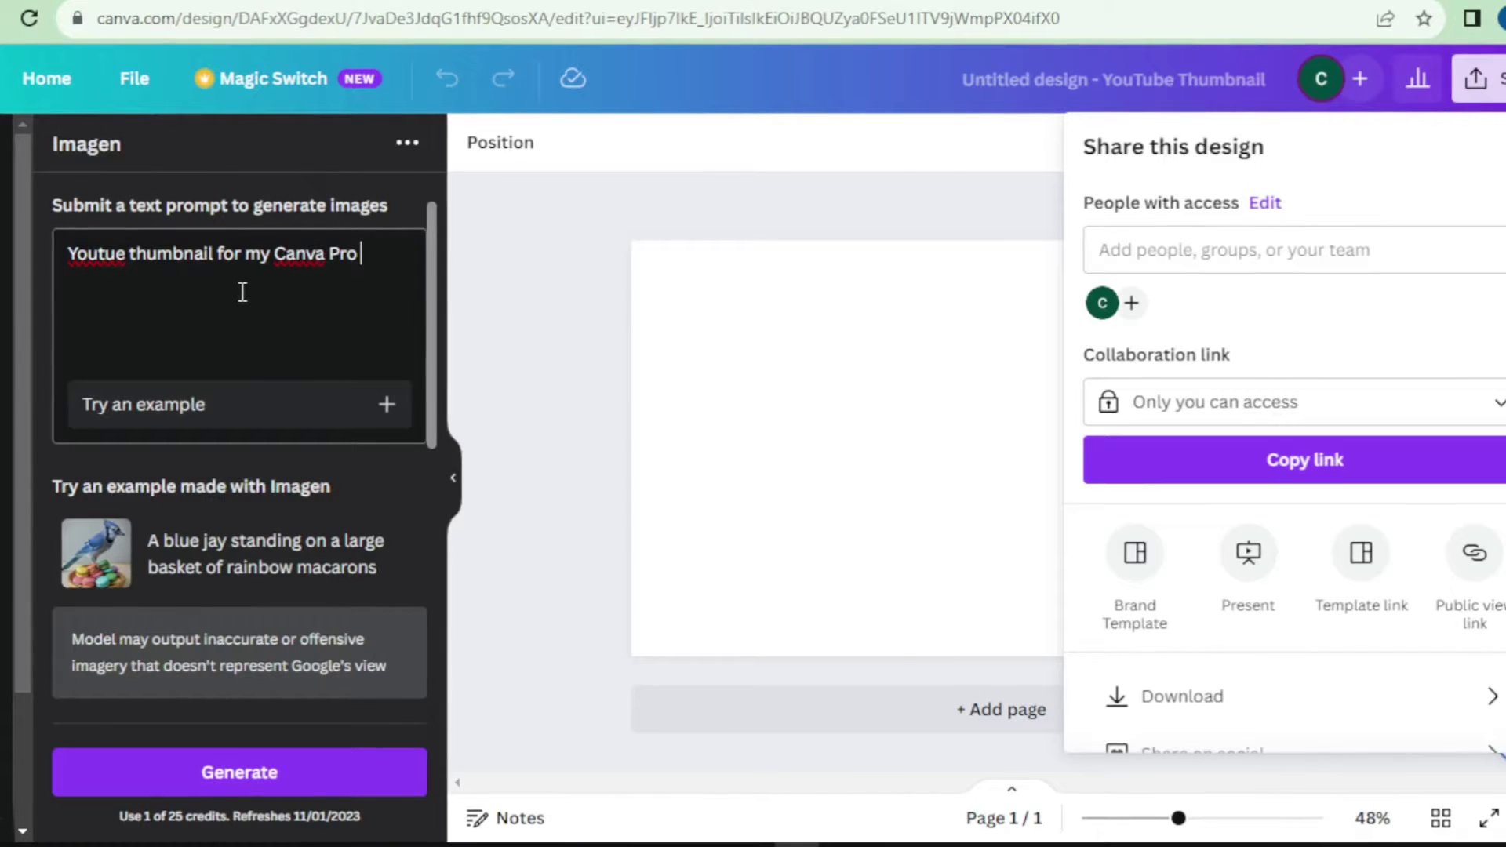
type("video")
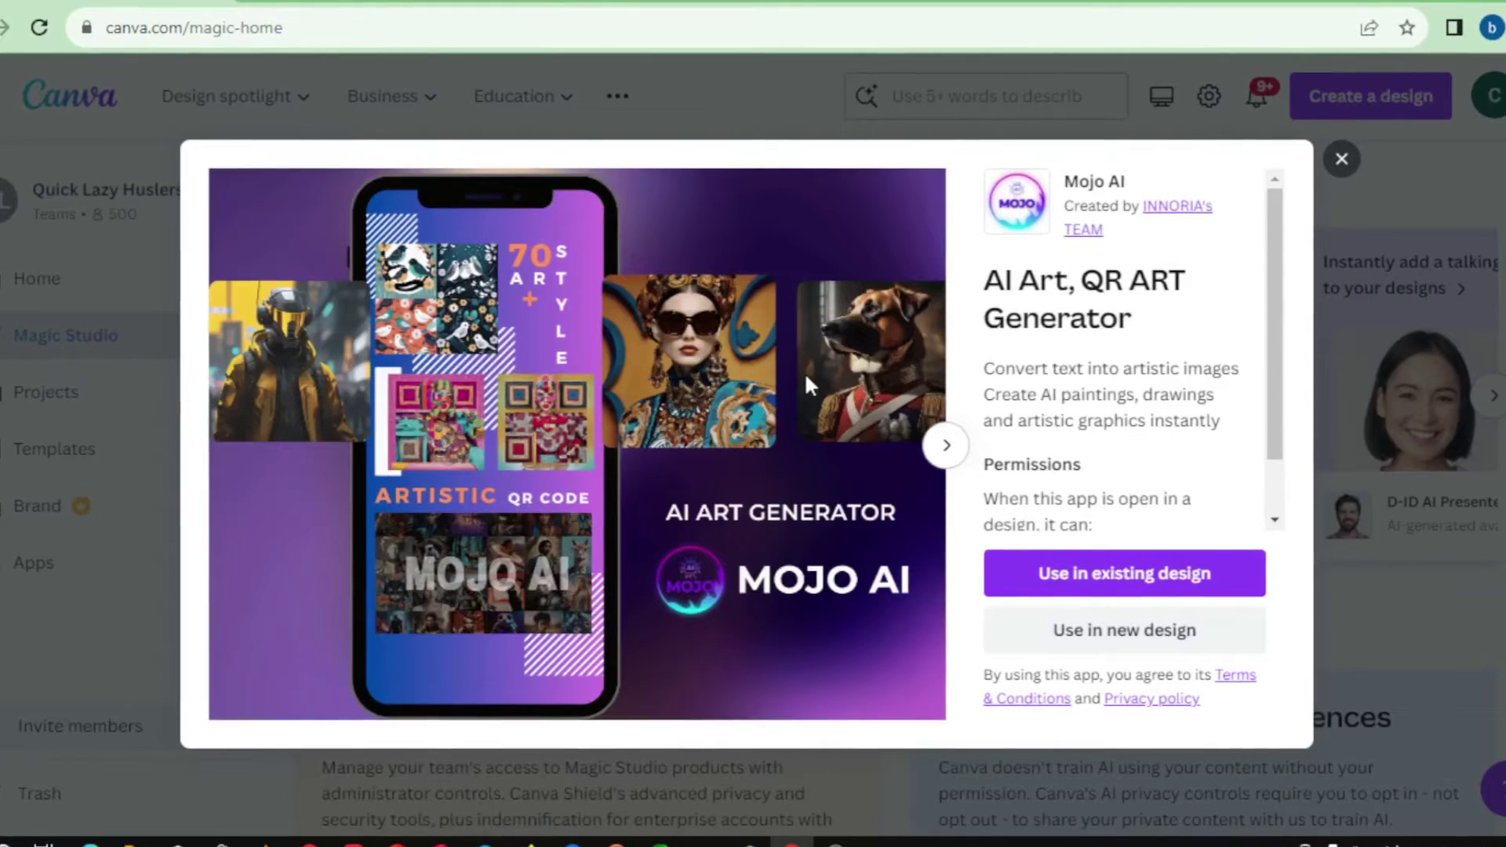
Step the Mojo AI previews past the 70+ art styles and fashion editor slides to QR-code fashion.
left_click(940, 457)
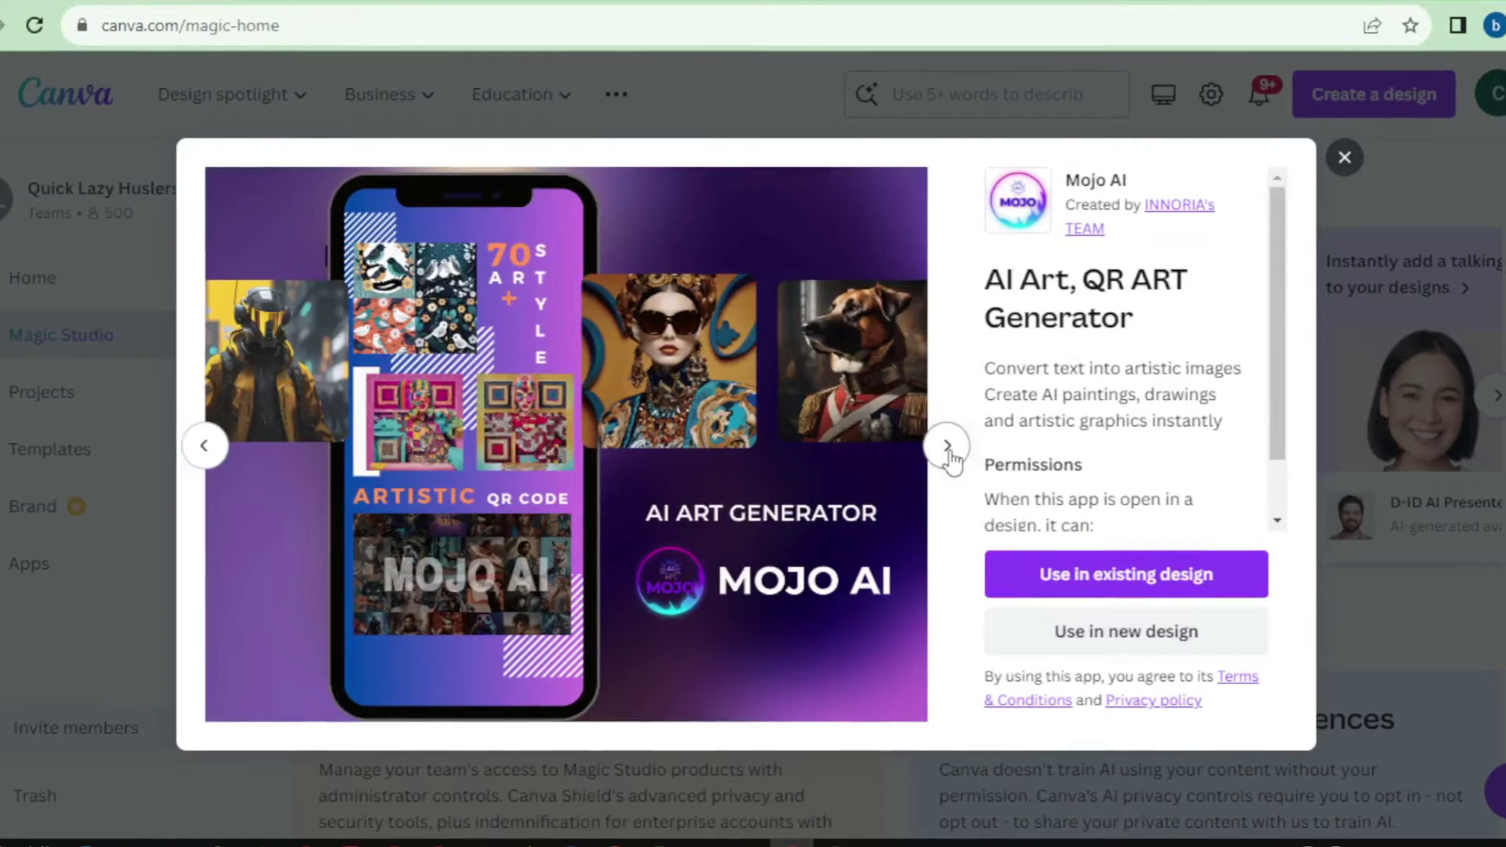
left_click(948, 452)
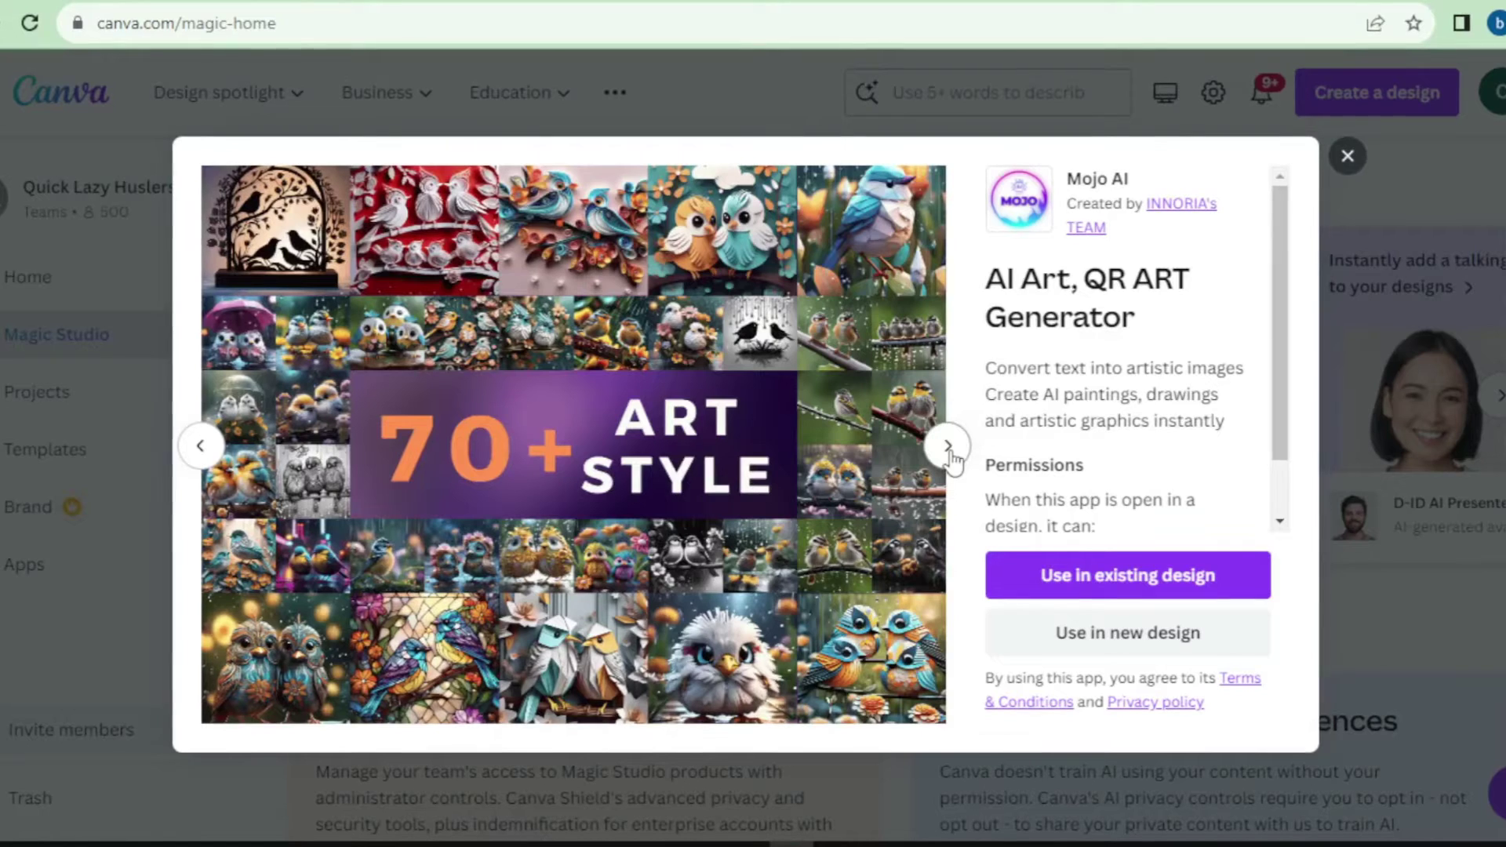
left_click(949, 447)
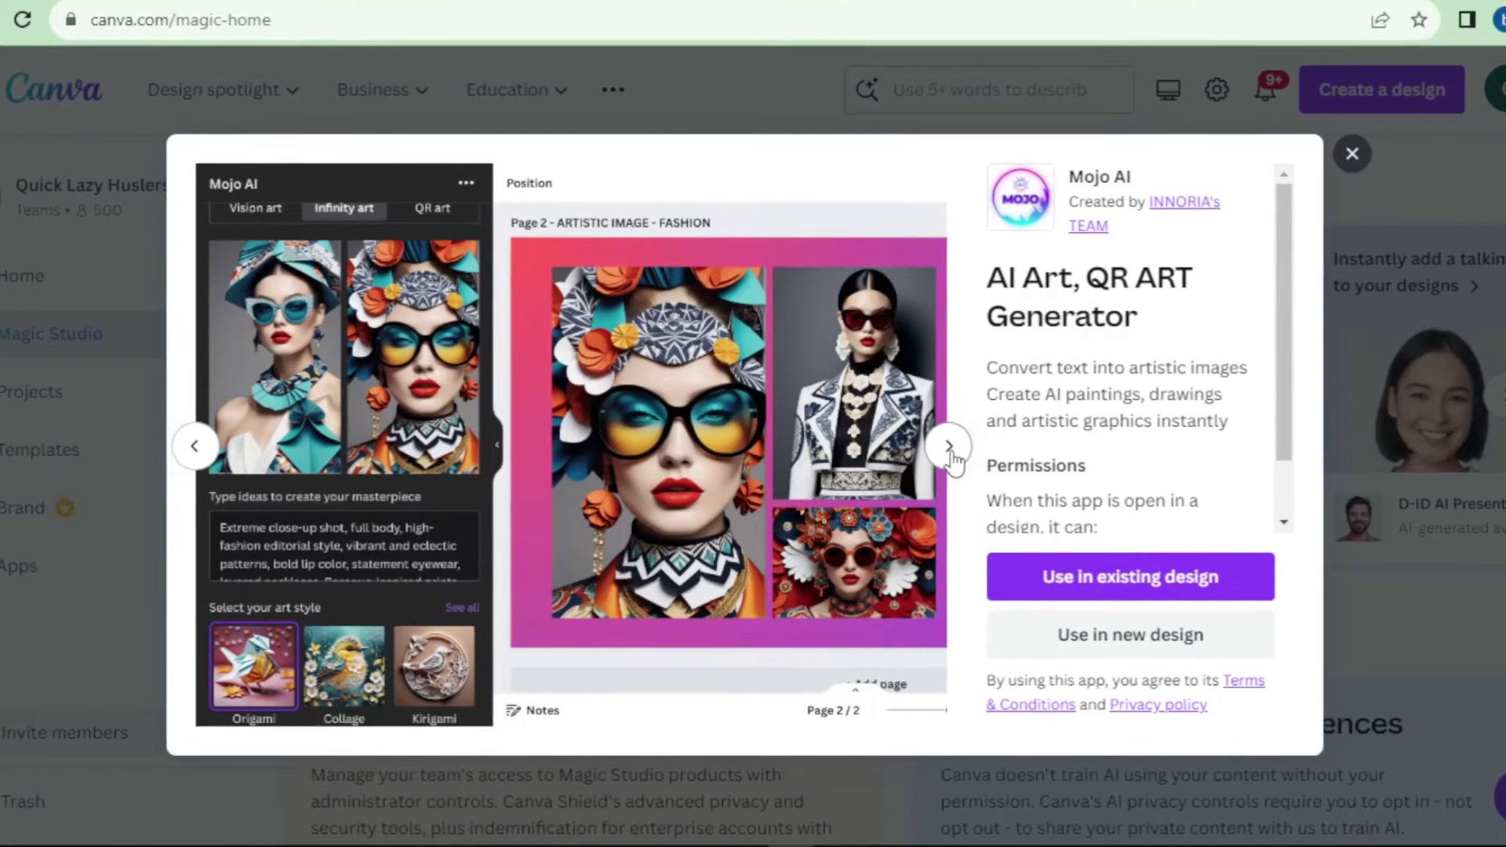
left_click(950, 447)
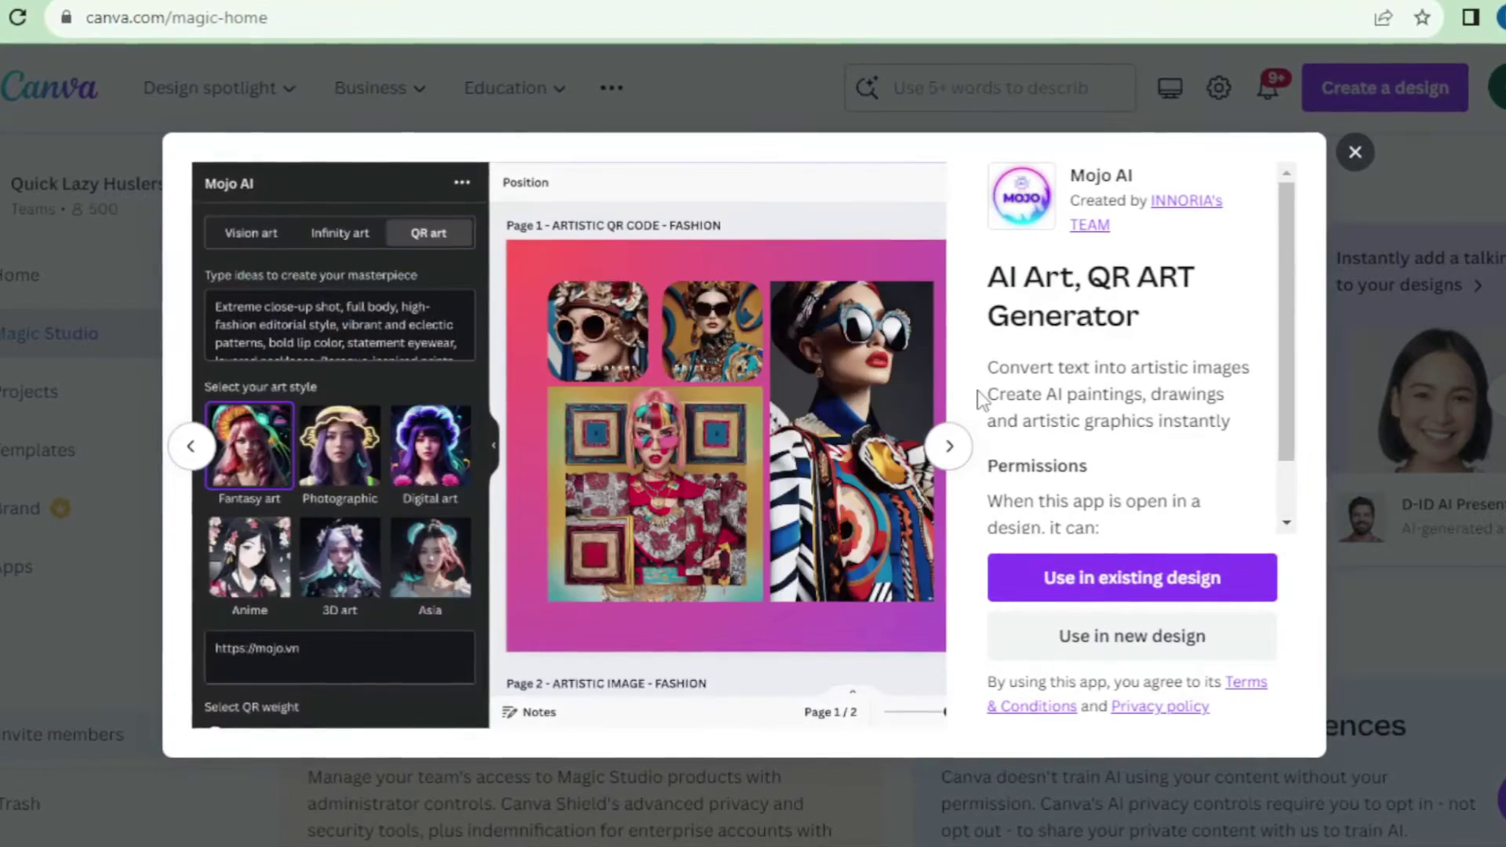
View the Artistic QR Code preview, then choose an existing design from Your projects for Mojo AI.
left_click(951, 448)
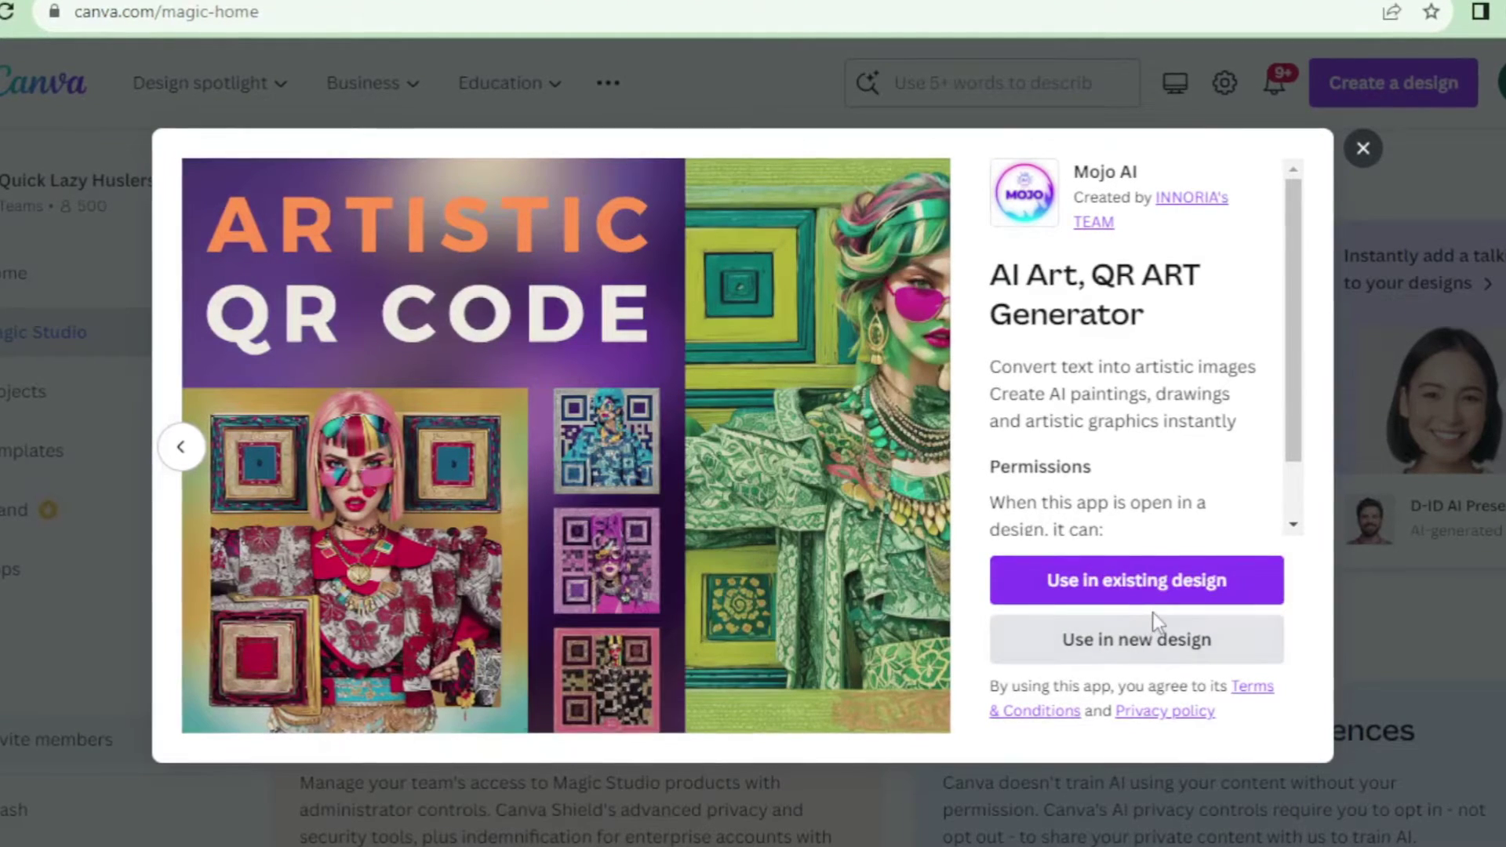
left_click(1174, 649)
type("you")
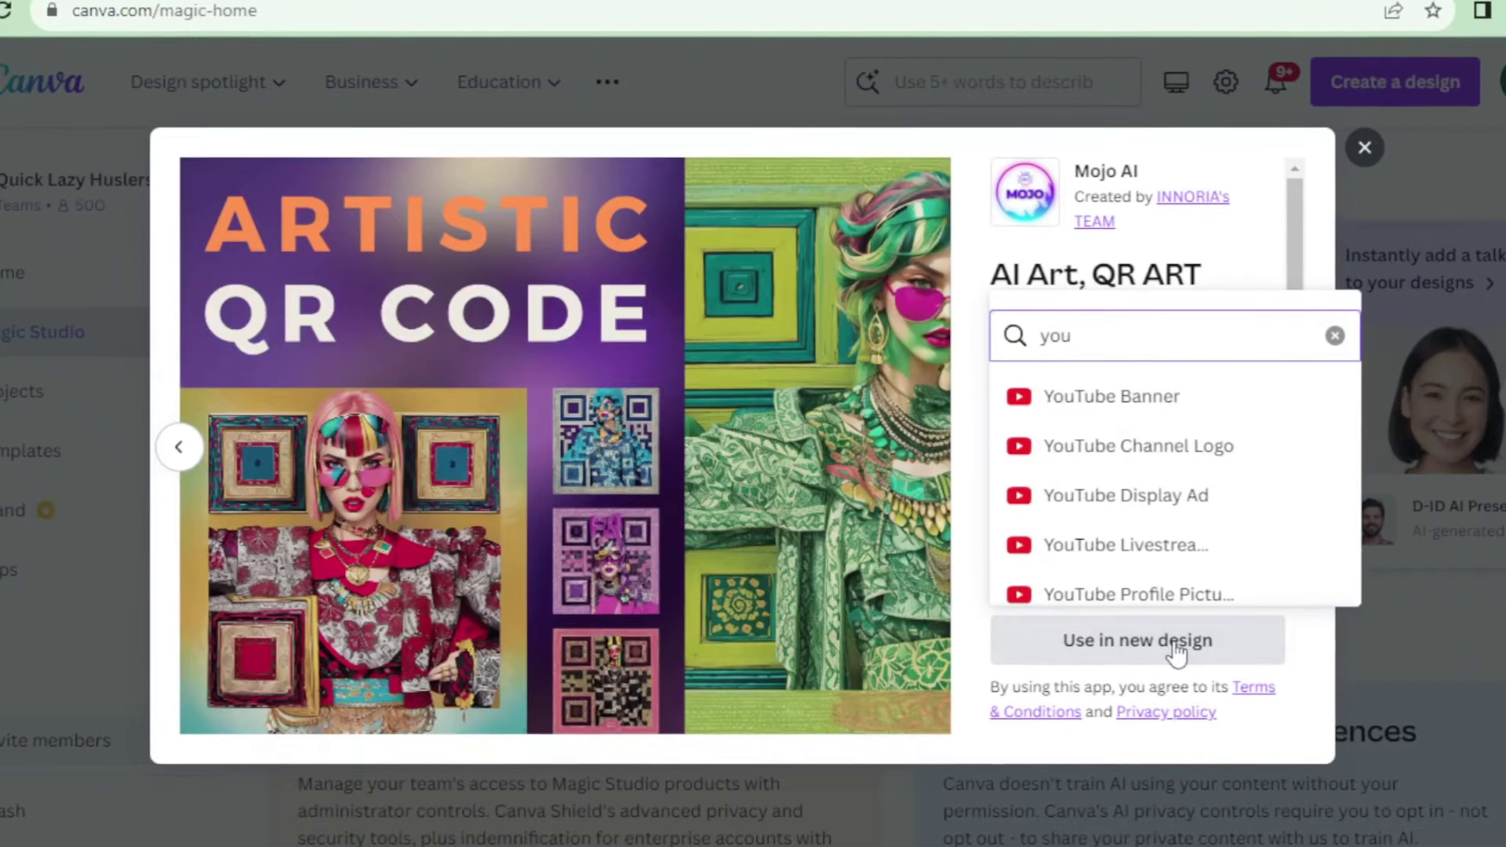
left_click(1177, 642)
left_click(1181, 598)
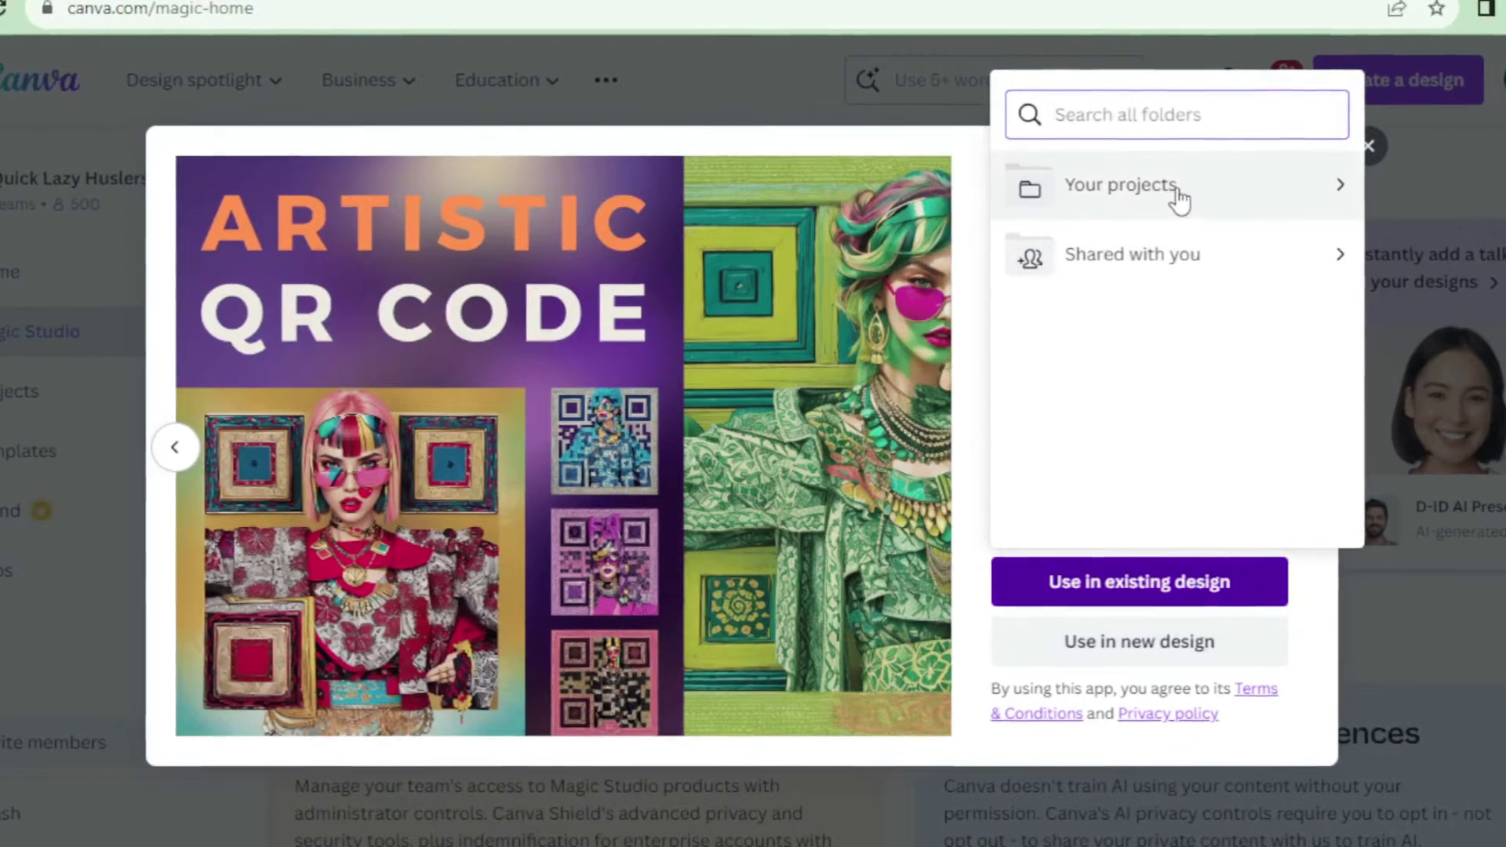
left_click(1180, 201)
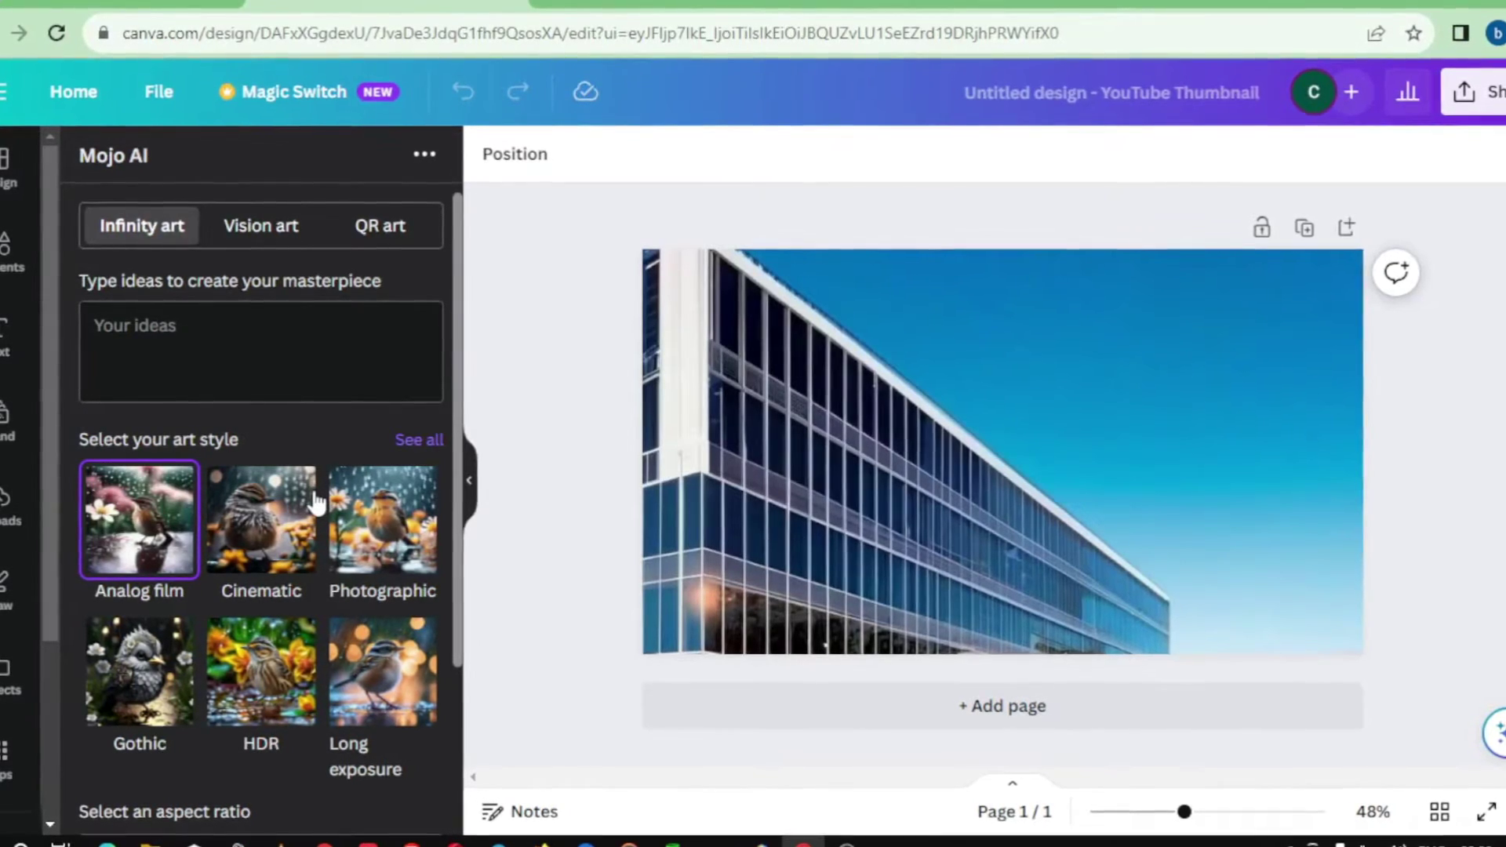
left_click(291, 233)
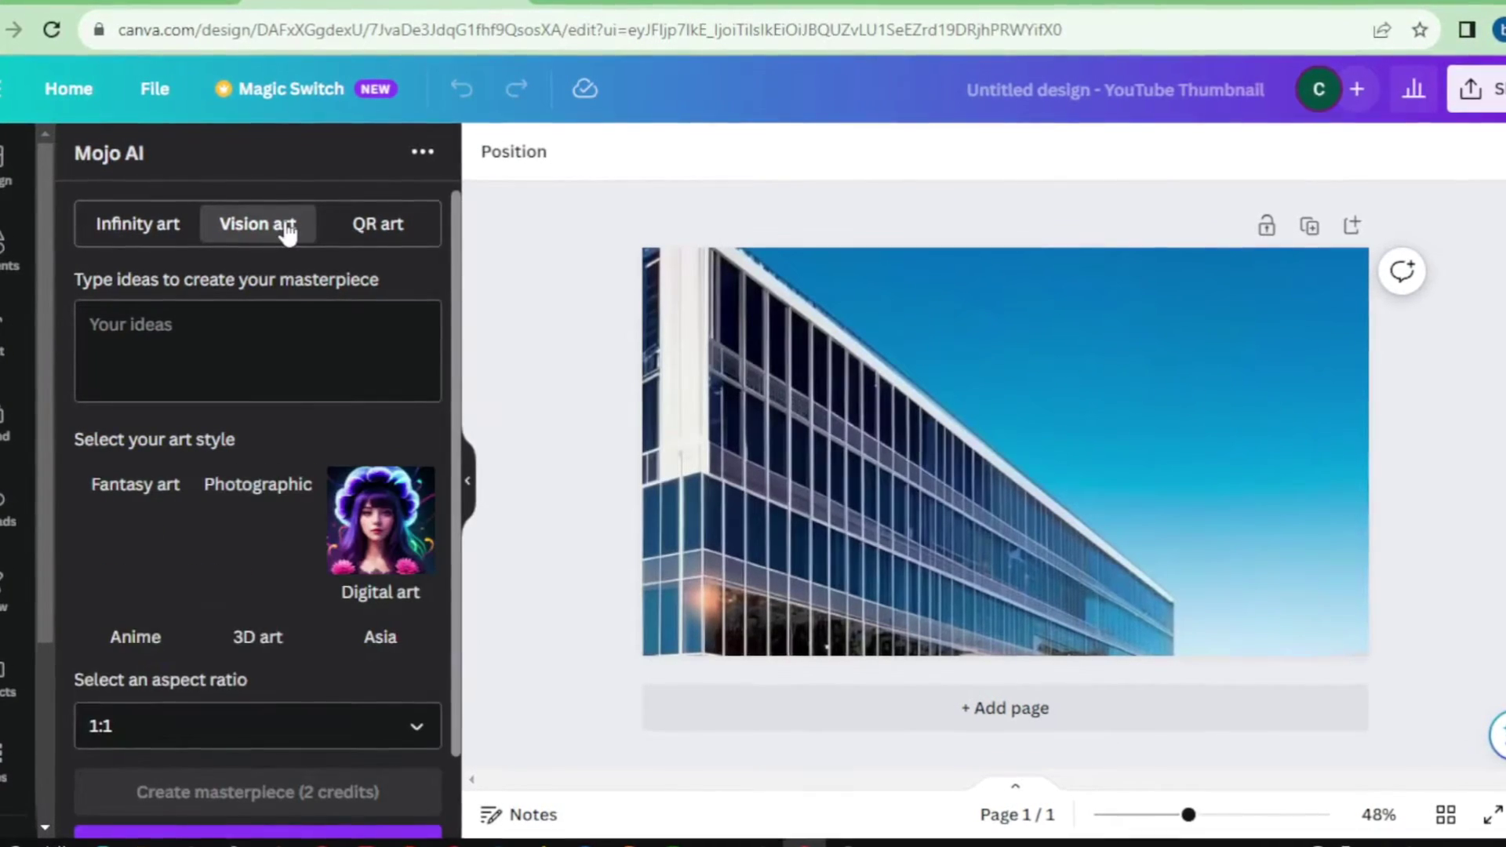
scroll(325, 361, "down", 1)
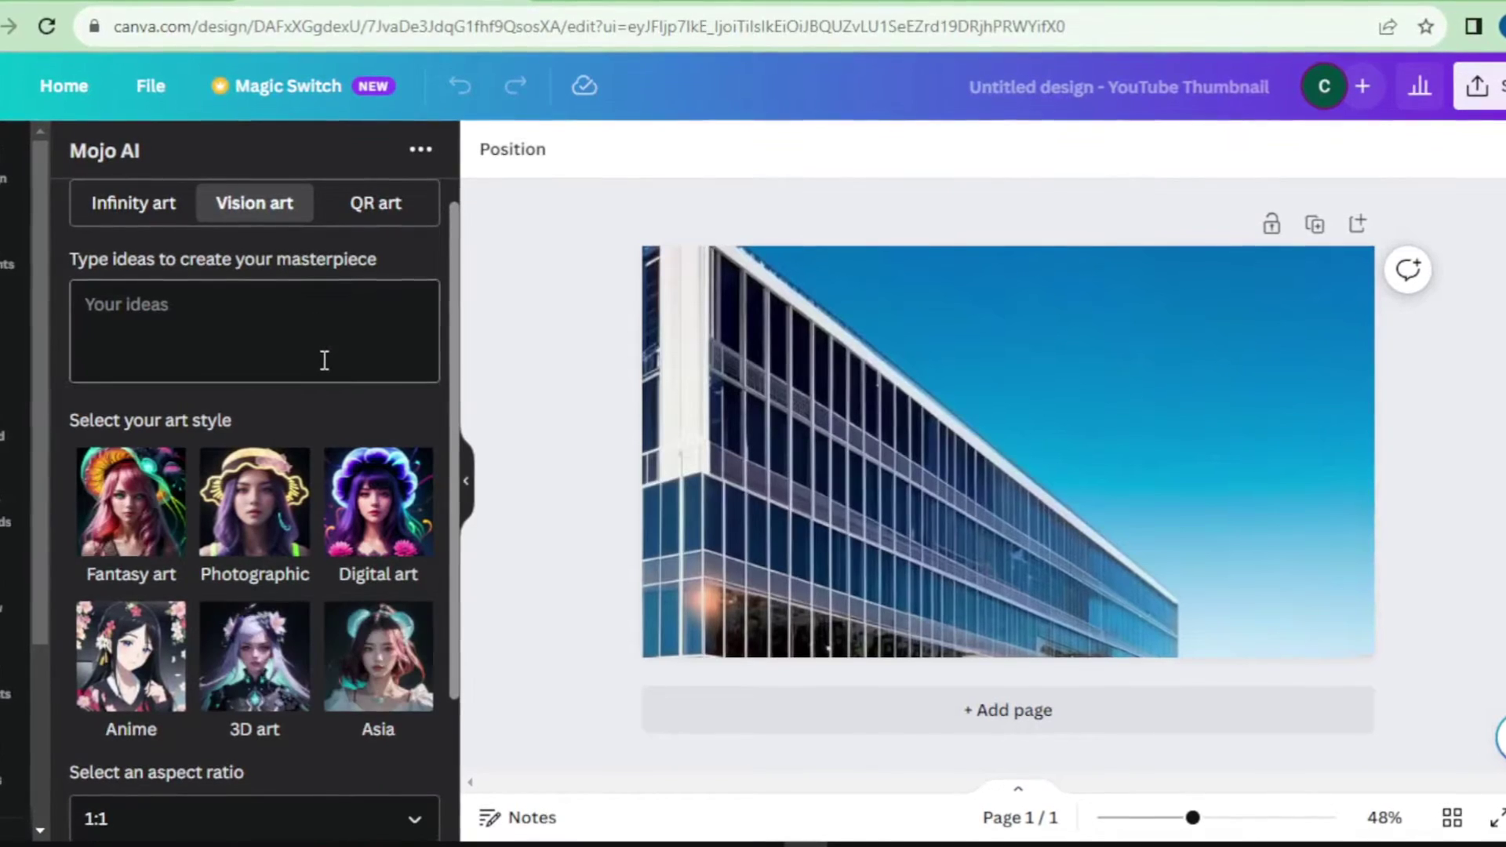
scroll(325, 361, "up", 1)
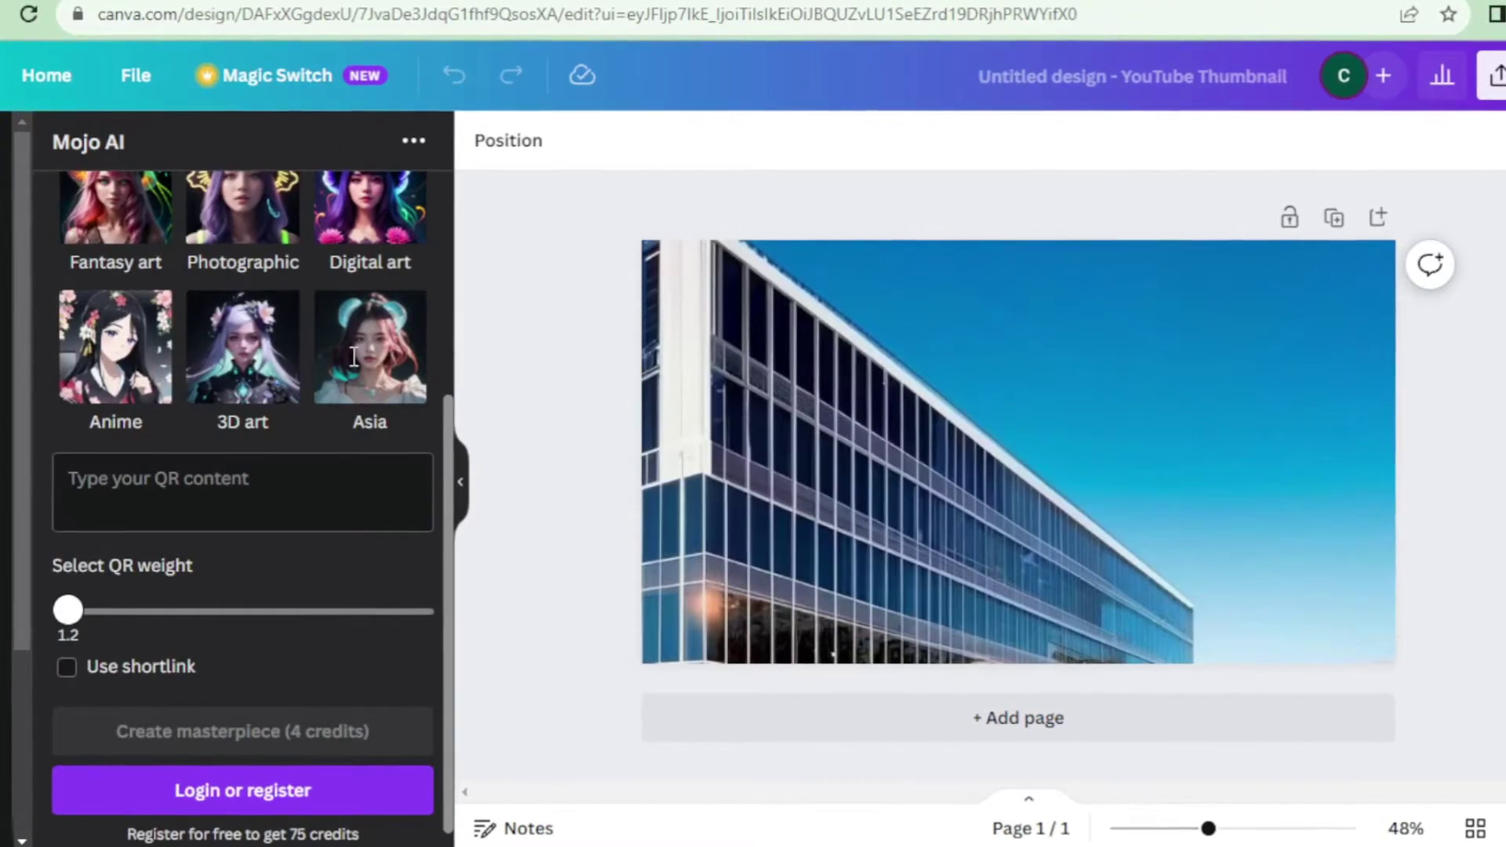
scroll(353, 356, "up", 5)
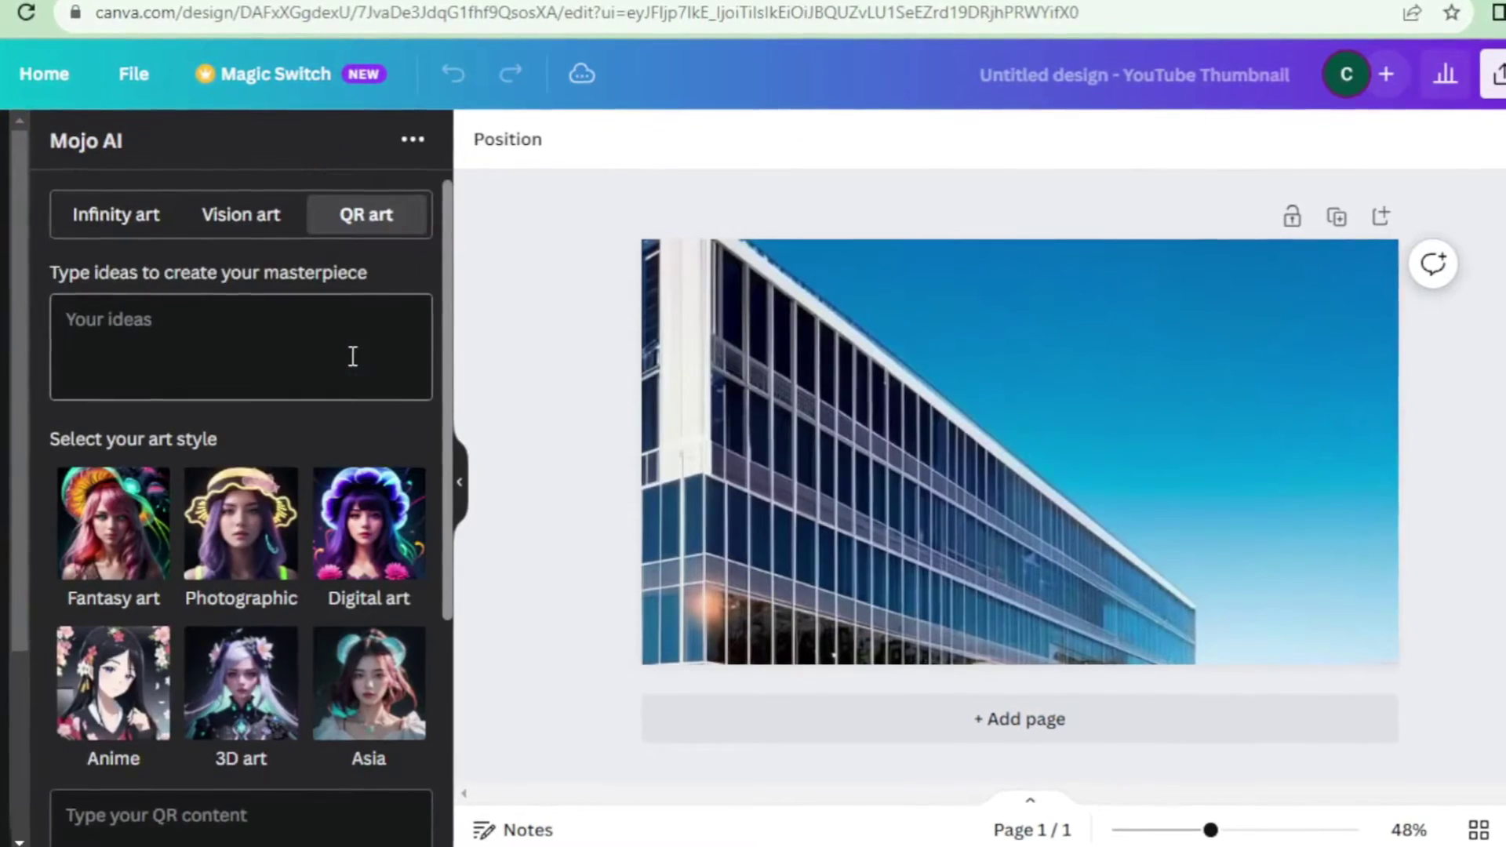
left_click(248, 196)
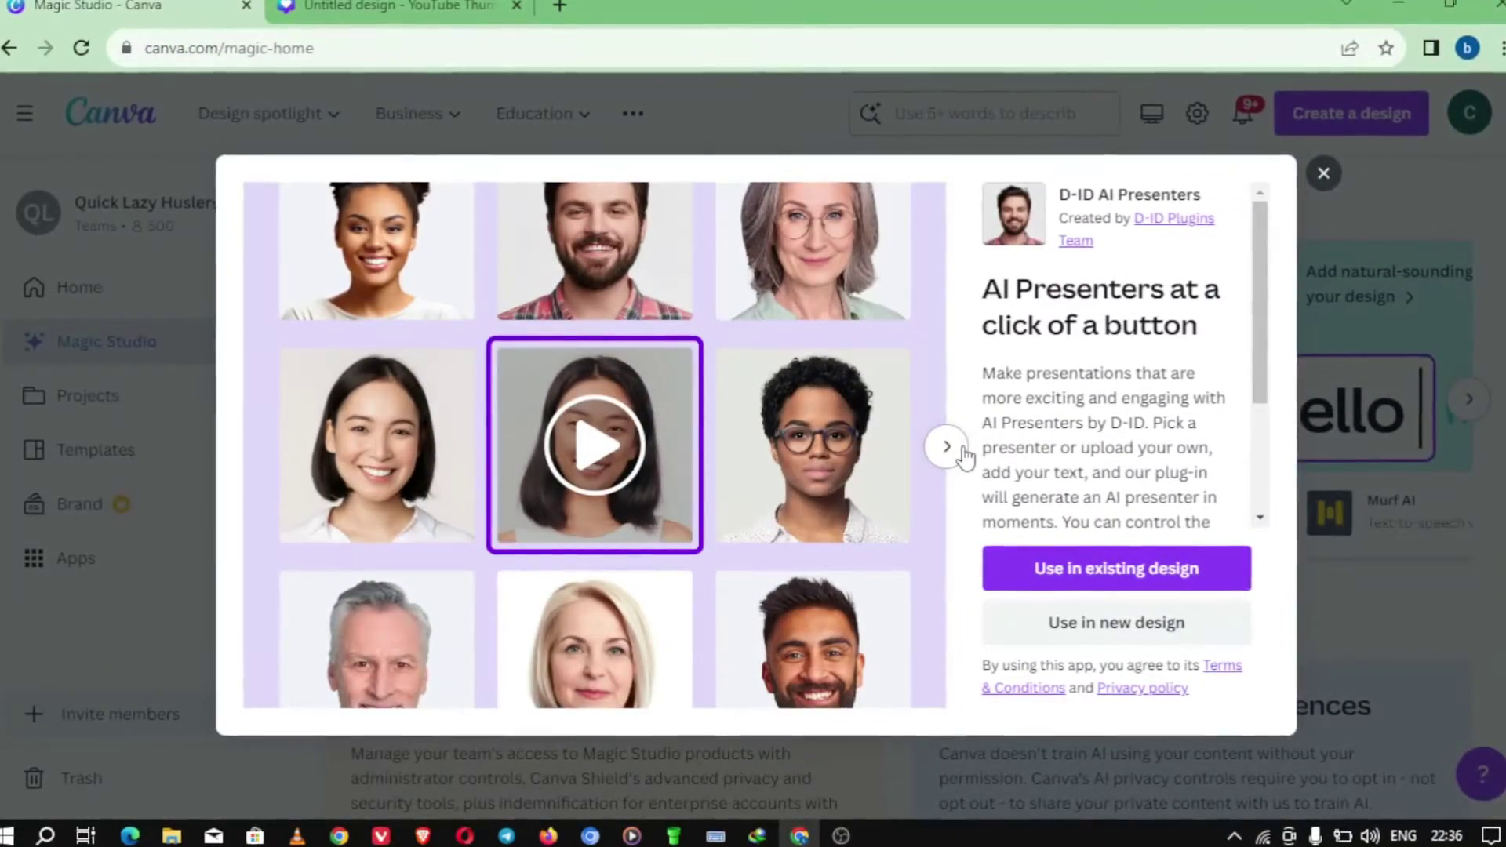
Page through the D-ID AI Presenters previews to the presenter-grid demo slide.
left_click(950, 448)
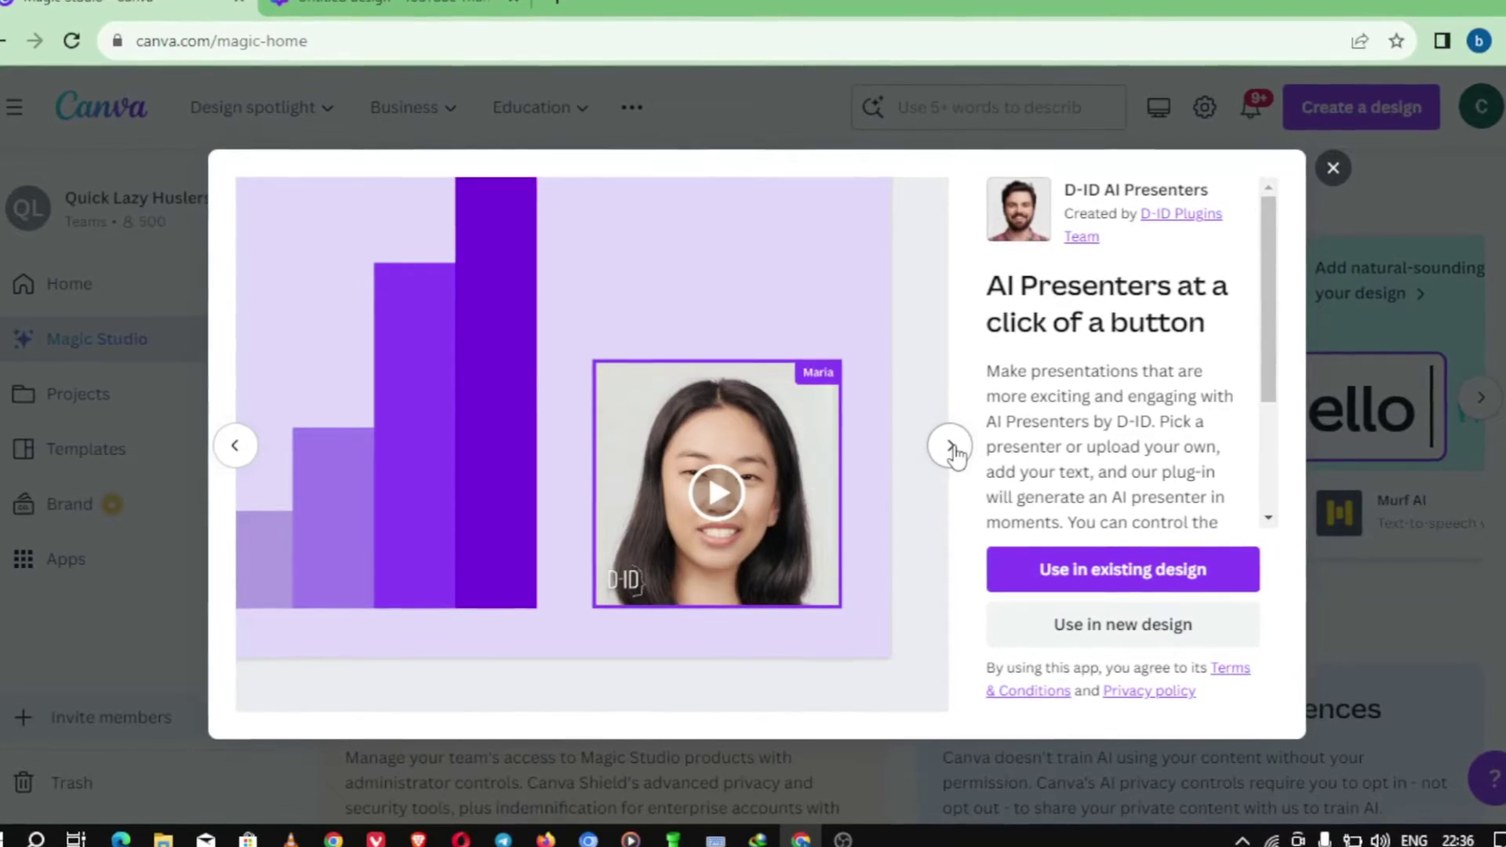
left_click(951, 447)
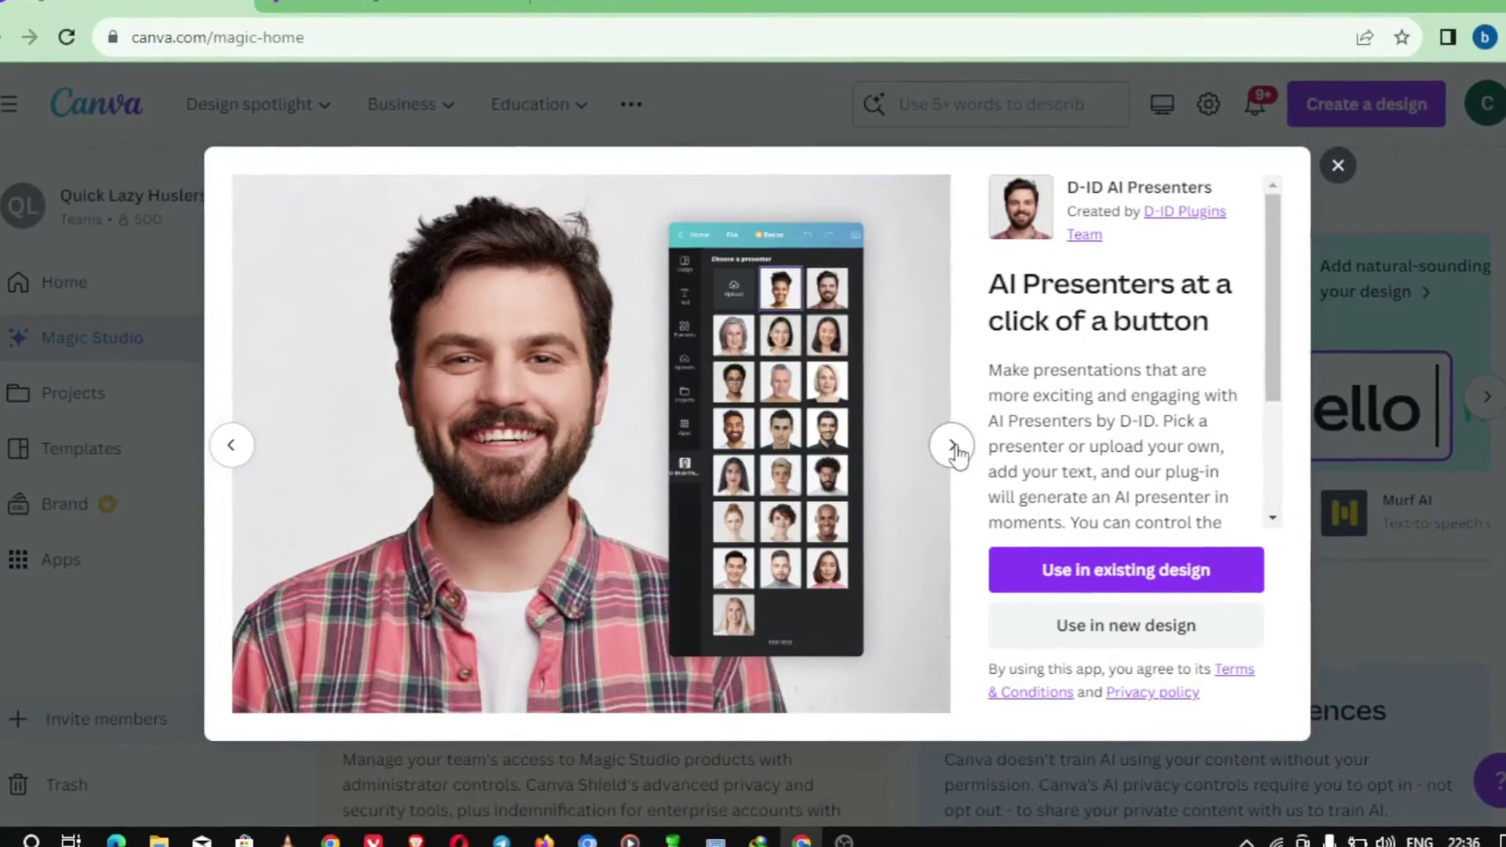
left_click(952, 447)
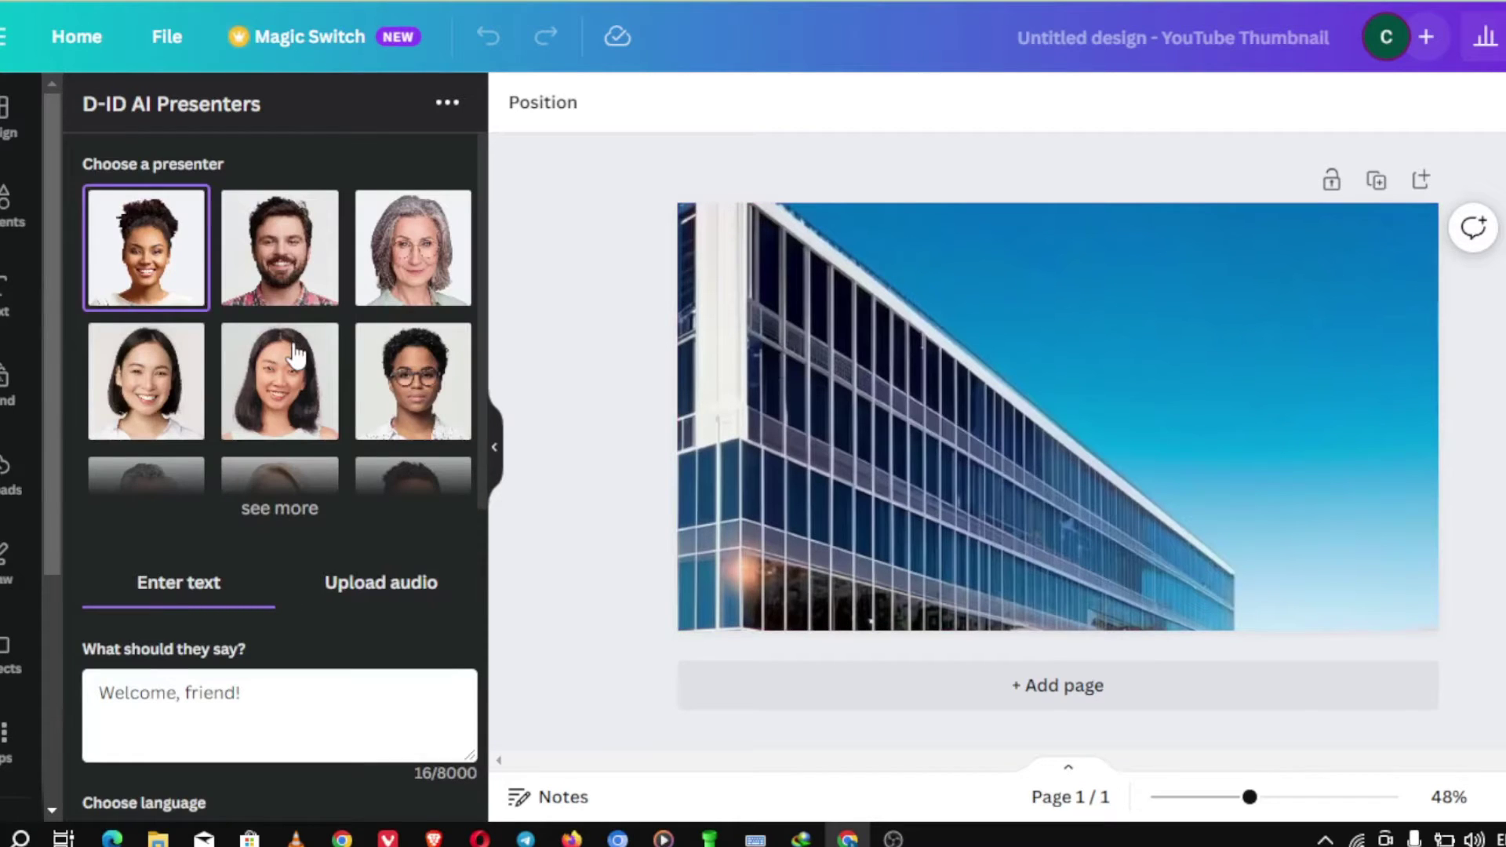
Scroll down the D-ID panel through the presenter and voice settings.
scroll(245, 511, "down", 4)
scroll(245, 511, "down", 3)
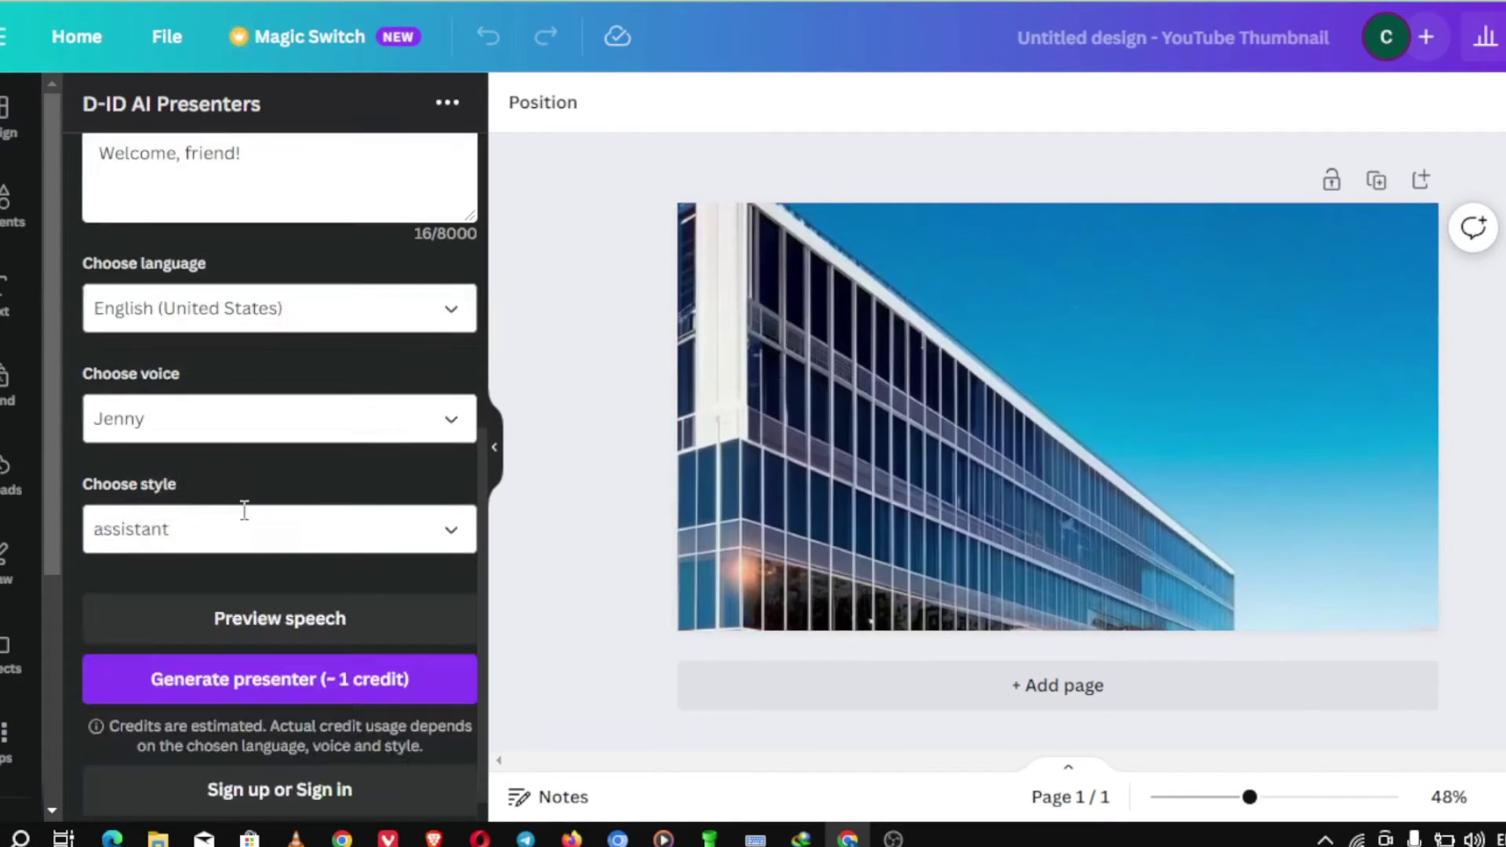
scroll(245, 511, "down", 1)
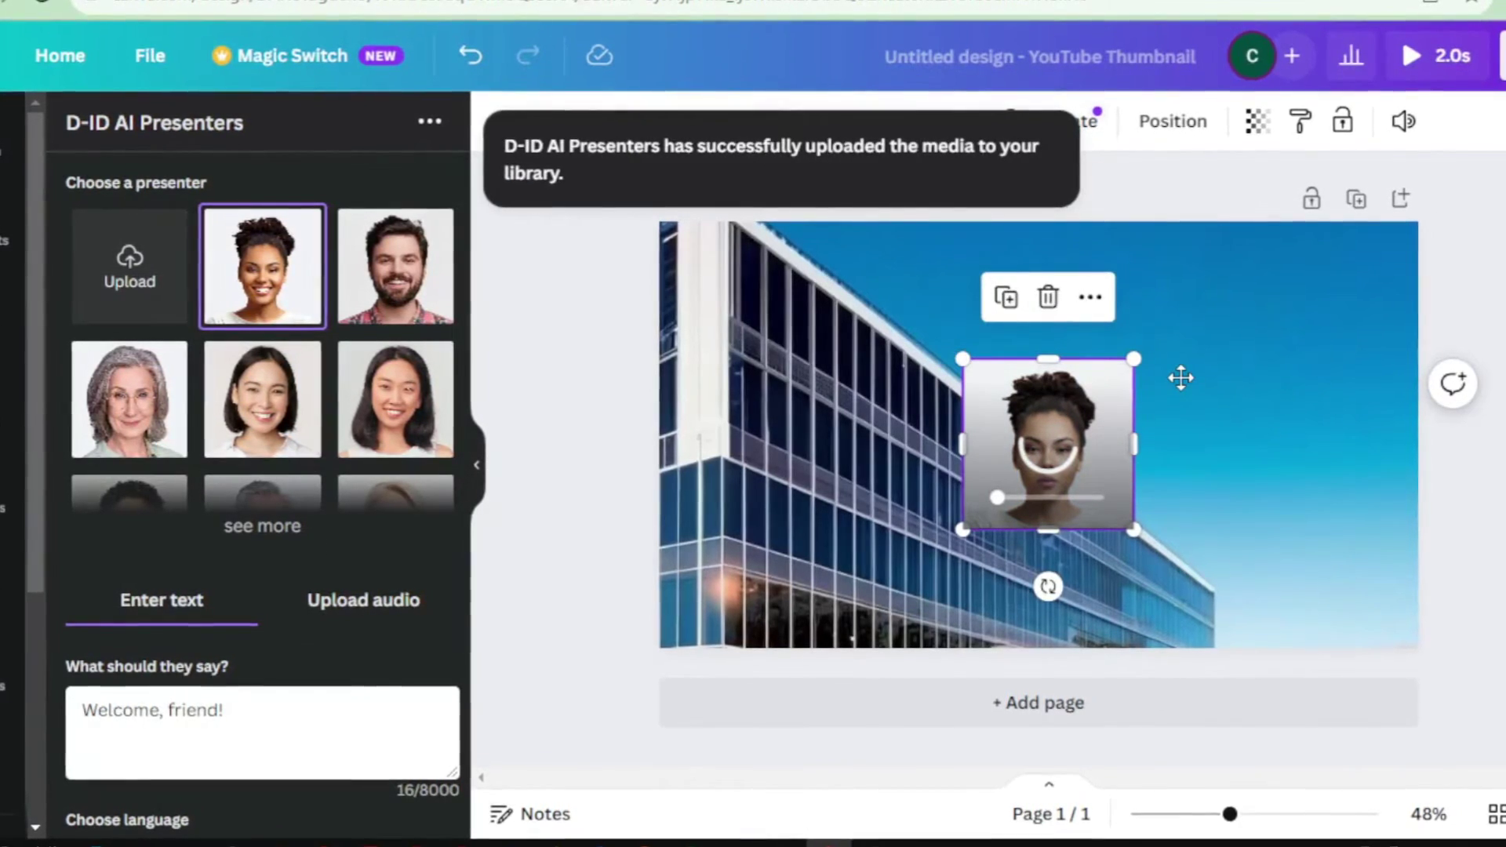
Place the presenter video in the thumbnail's upper right corner and play it.
left_click_drag(1049, 440, 1255, 365)
left_click(1255, 365)
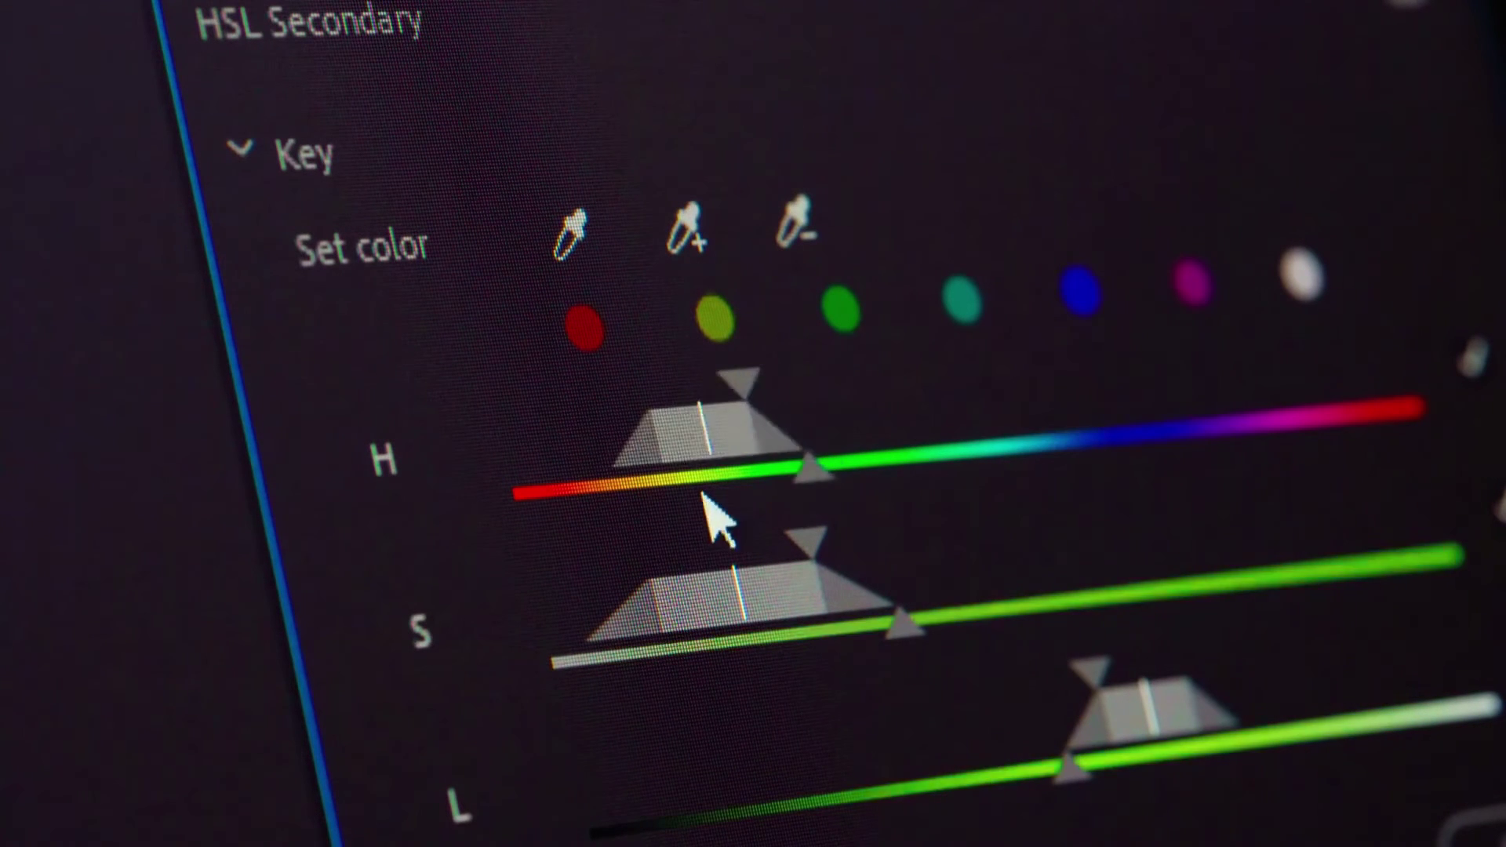
In Lumetri HSL Secondary, move the hue key range toward yellow and lower Shadows twice.
left_click_drag(1042, 767, 793, 799)
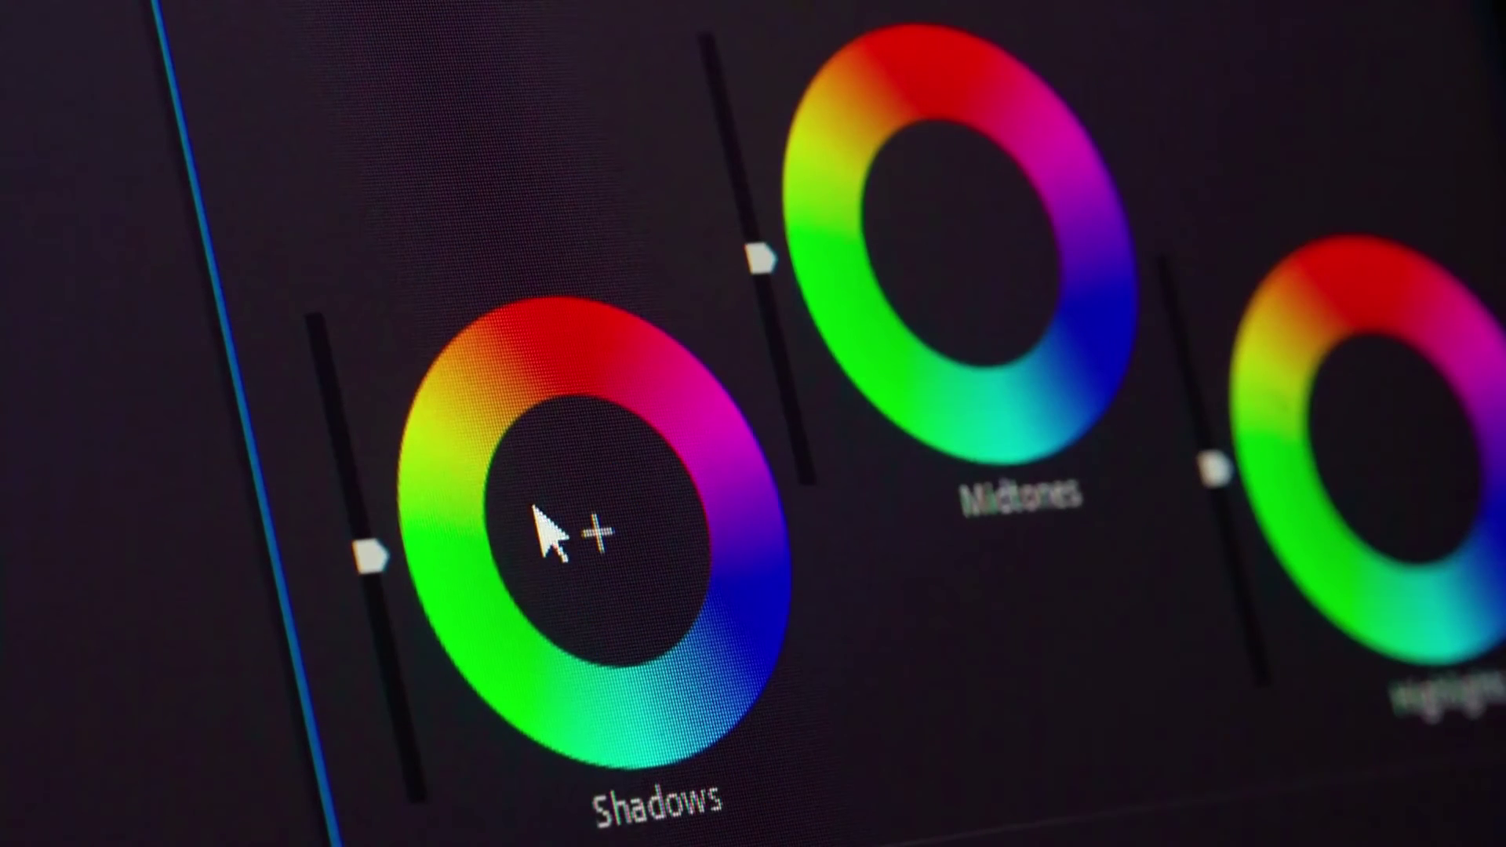
left_click_drag(397, 569, 389, 628)
left_click(592, 539)
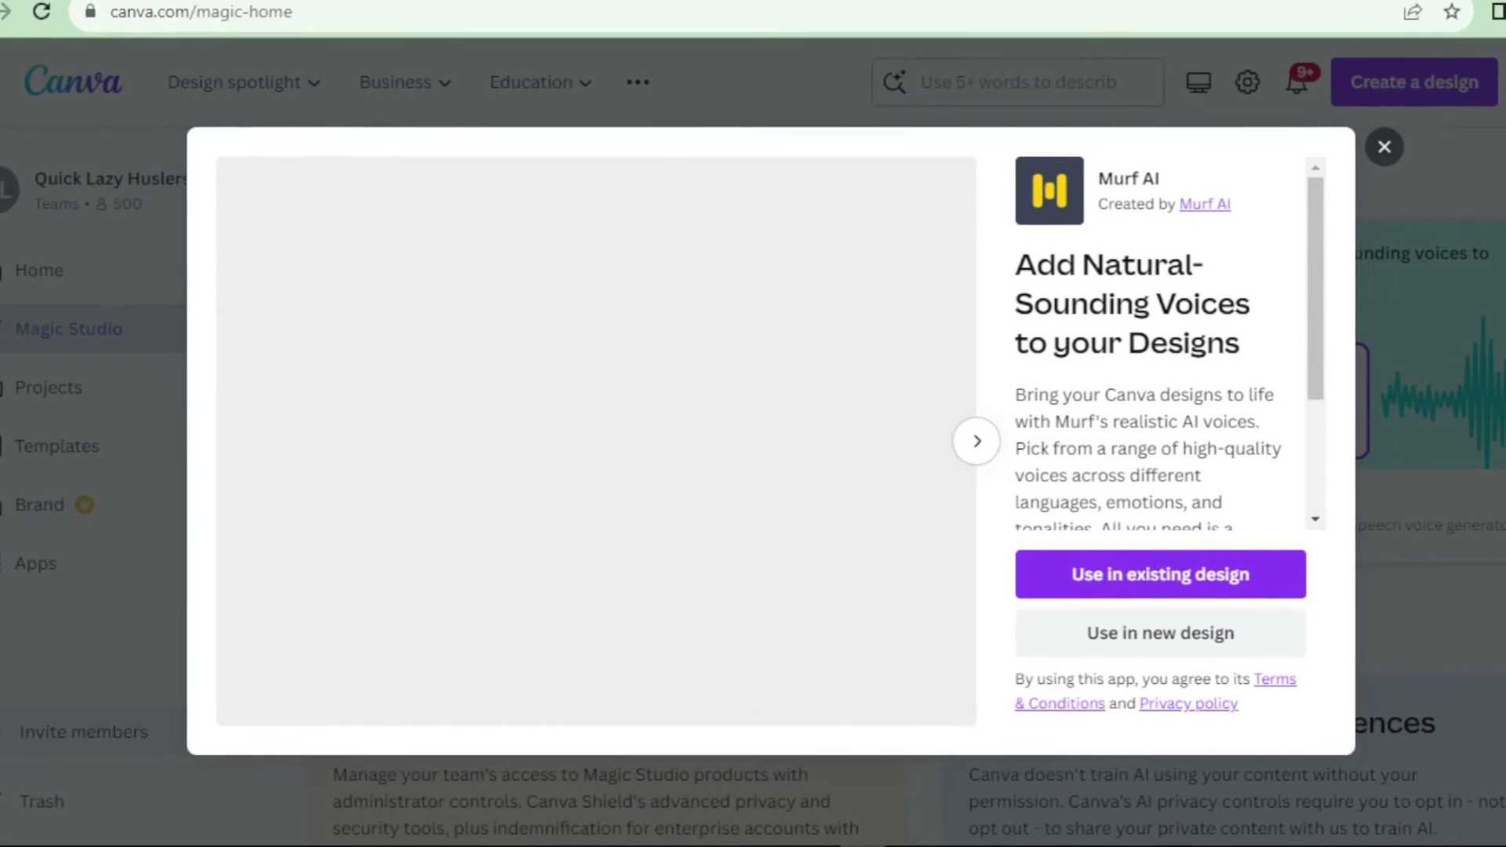
Advance the Murf AI preview carousel to its next slide.
left_click(976, 440)
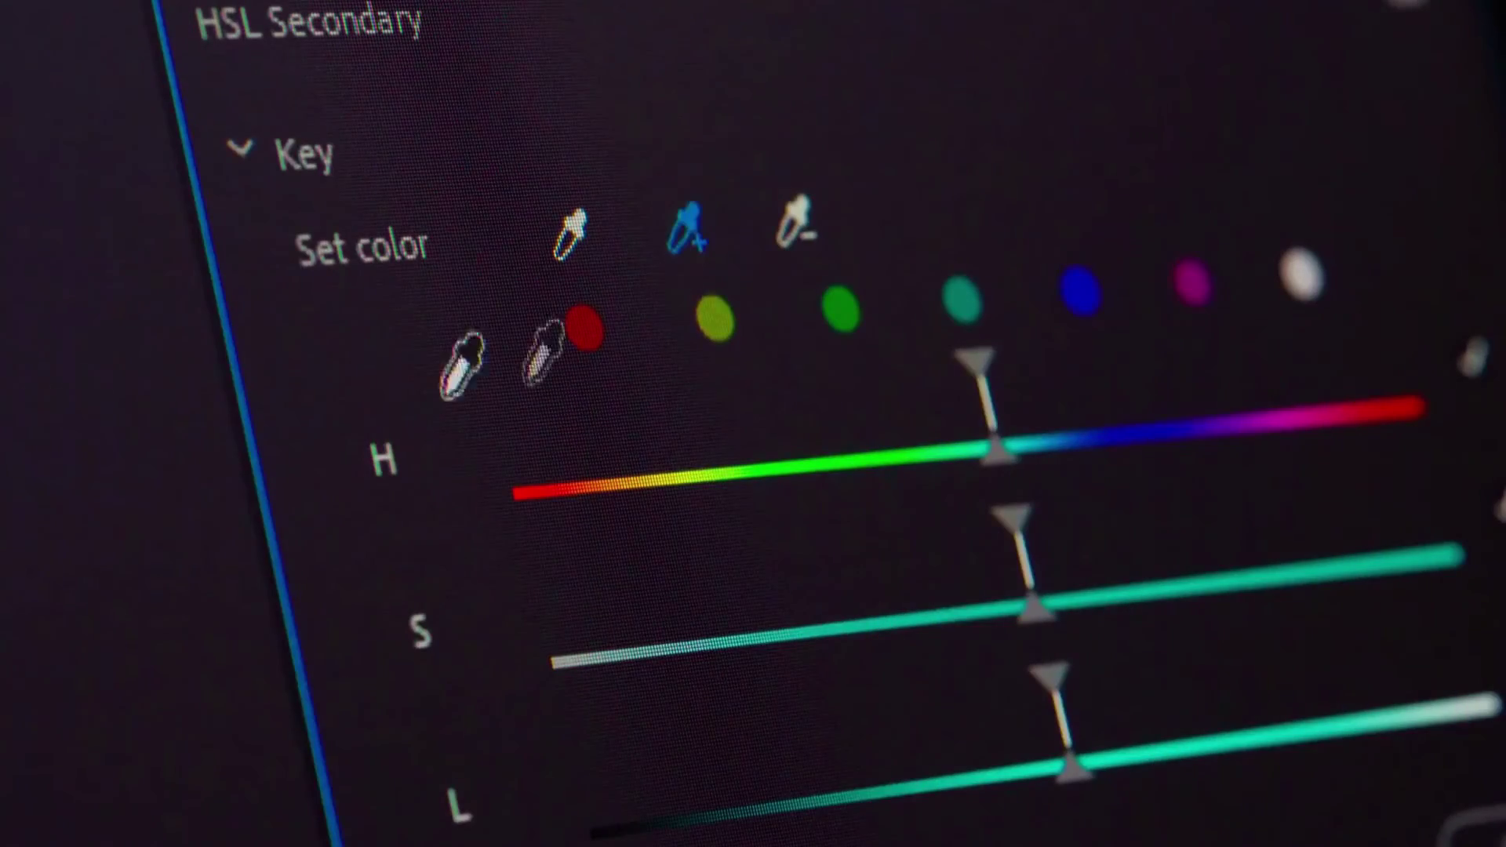
Sample a key colour, widen the saturation range, and shift the hue key toward yellow.
left_click(463, 365)
mouse_move(870, 610)
left_mouse_down()
mouse_move(893, 632)
mouse_move(873, 628)
left_mouse_up()
left_click_drag(791, 543, 824, 543)
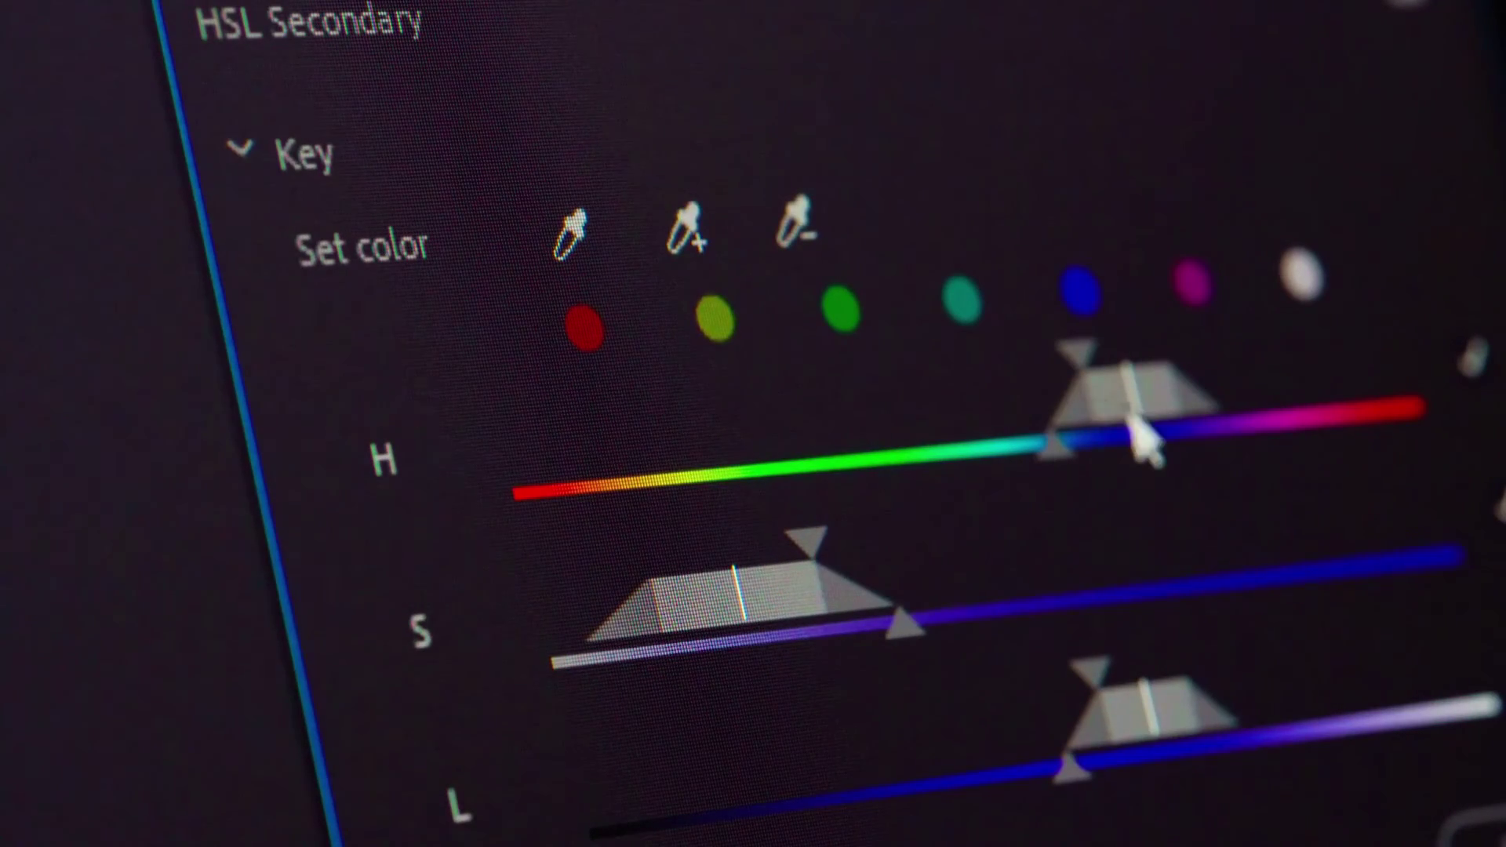
left_click_drag(1128, 406, 646, 548)
left_click_drag(1099, 757, 791, 799)
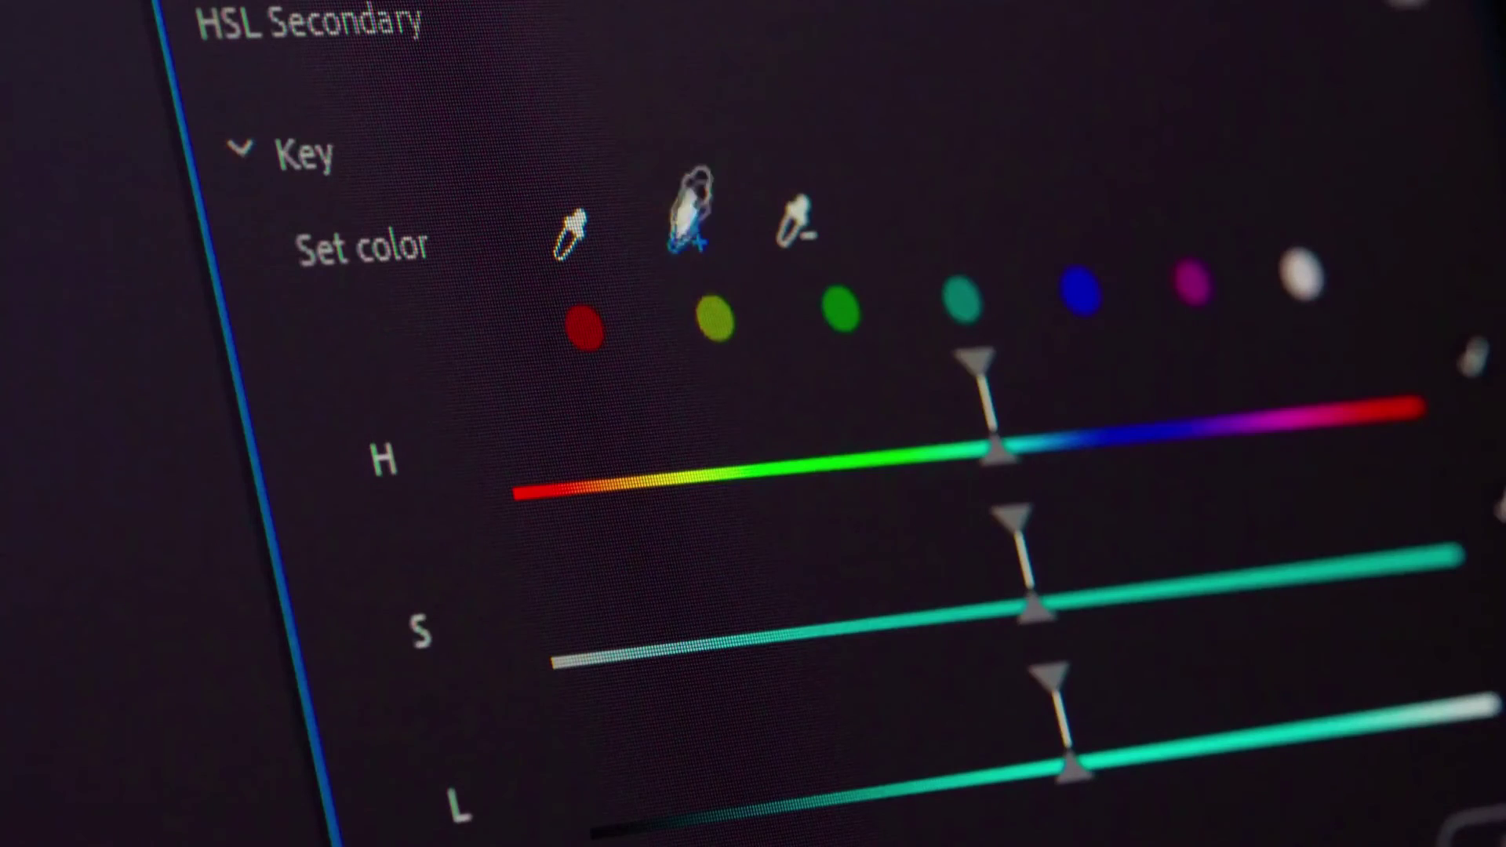
Add a second sampled colour and re-key the hue to yellow with a lower lightness range.
left_click(655, 314)
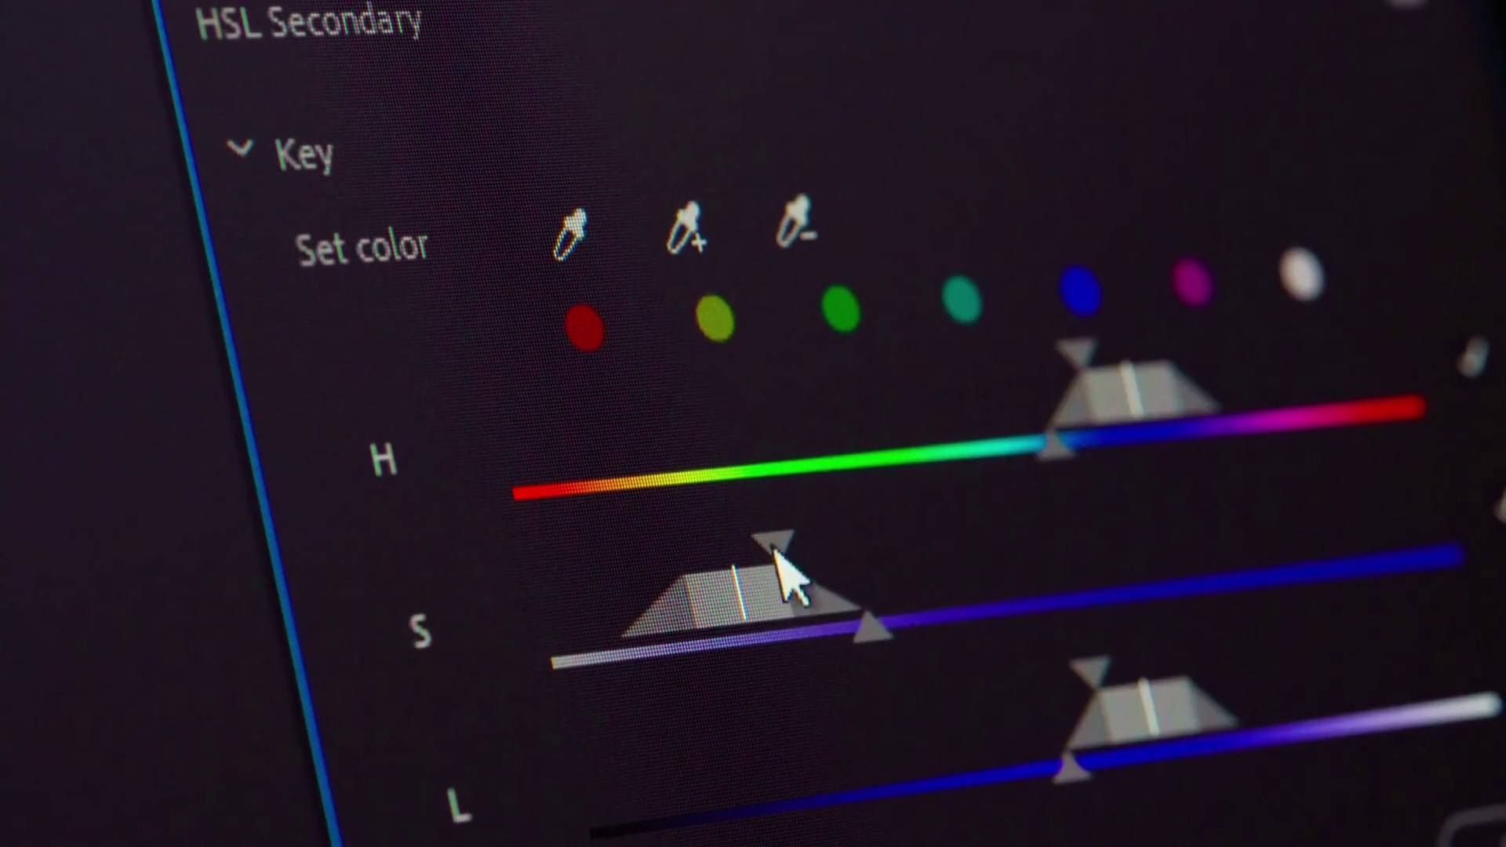
left_click_drag(1132, 424, 644, 541)
left_click_drag(1099, 743, 777, 812)
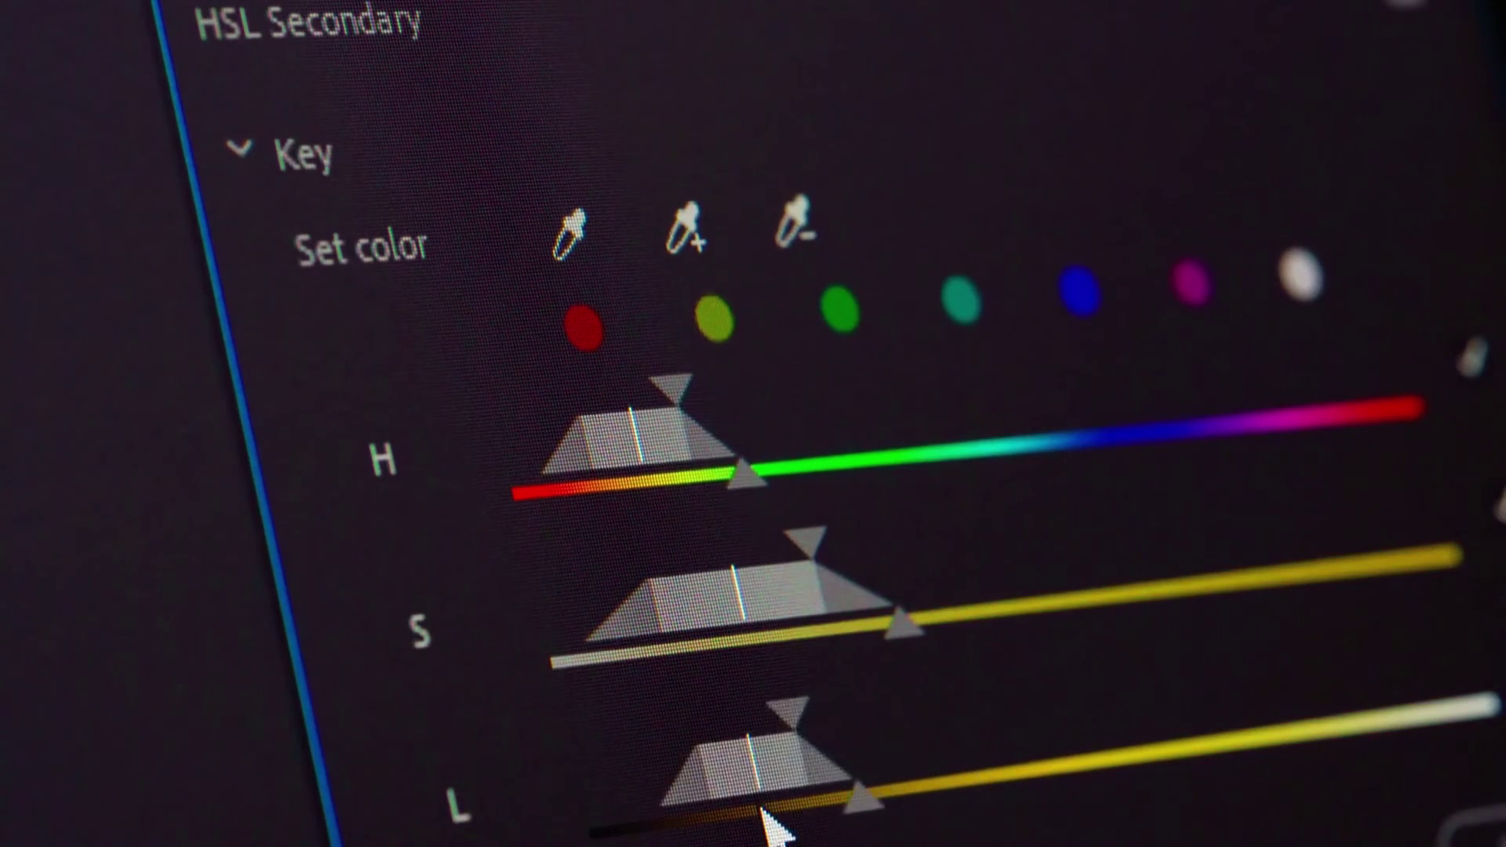